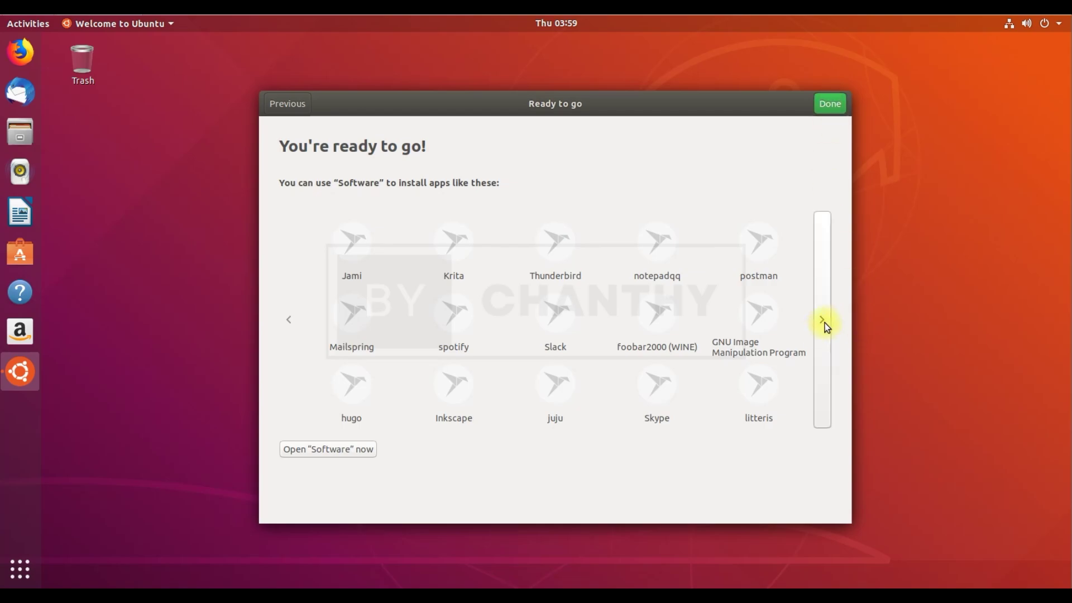
Finish the Welcome to Ubuntu window and check the network status in the system menu
{"action": "left_click", "coordinate": [821, 320]}
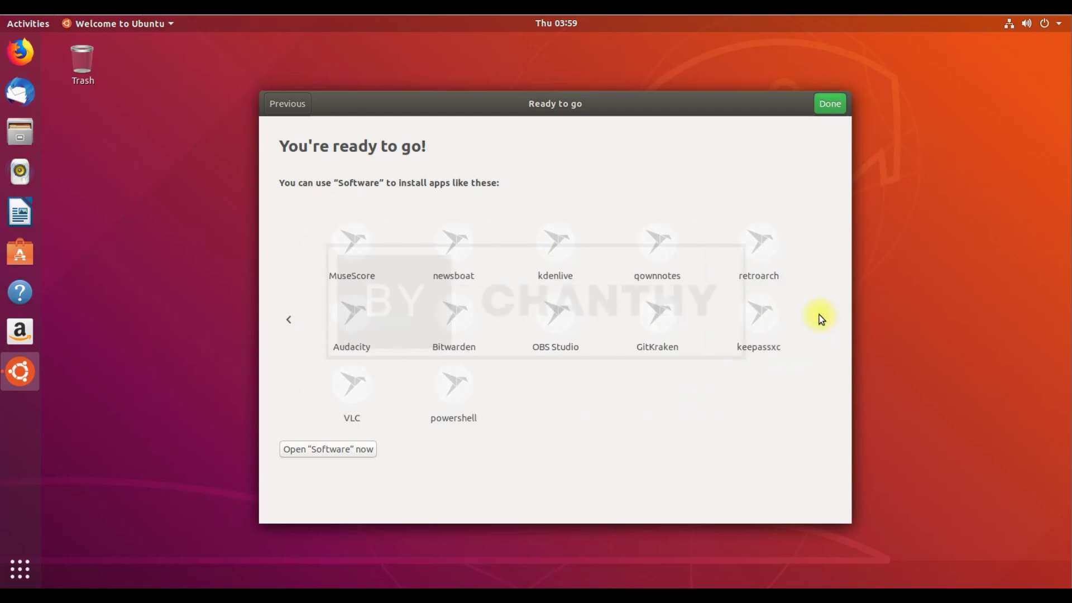
{"action": "left_click", "coordinate": [830, 106]}
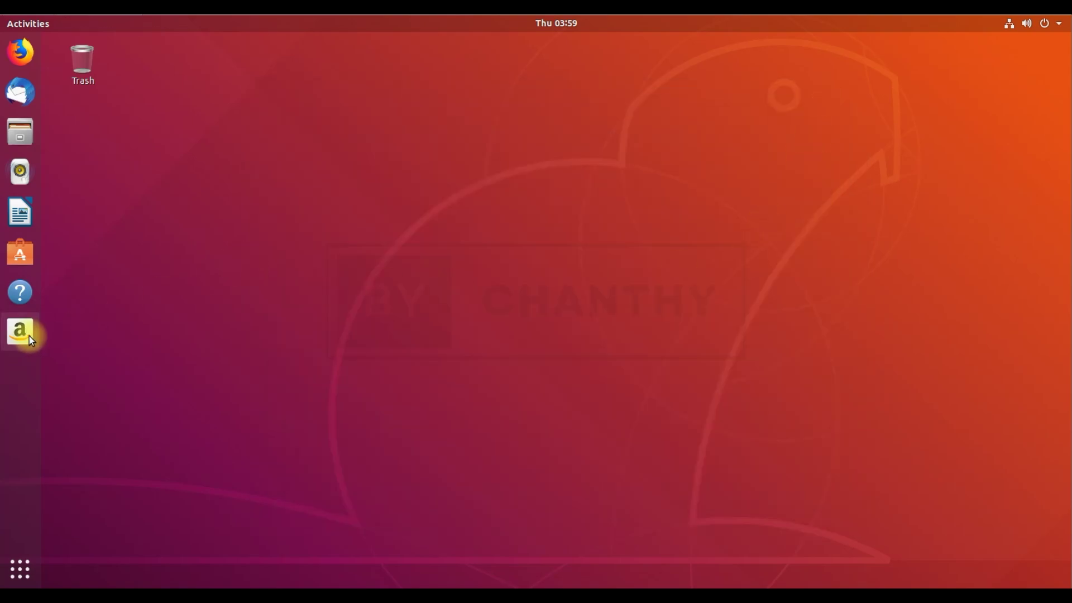
{"action": "left_click", "coordinate": [1059, 24]}
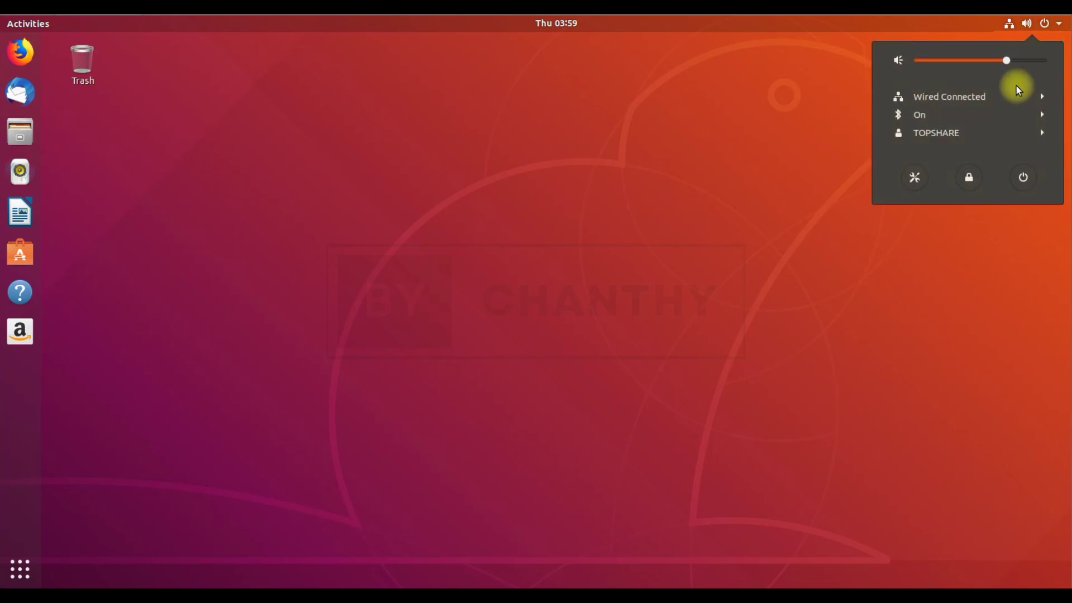
{"action": "left_click", "coordinate": [1030, 25]}
{"action": "left_click", "coordinate": [1029, 25]}
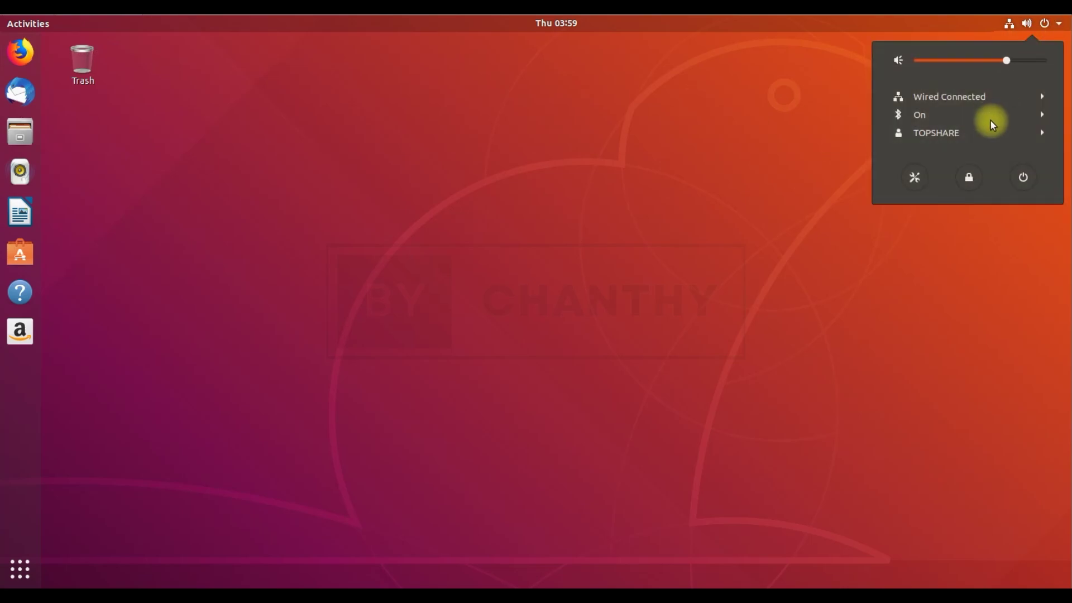
{"action": "left_click", "coordinate": [1004, 25]}
View the calendar, paging ahead to February and back to January, then close it
{"action": "left_click", "coordinate": [556, 22]}
{"action": "left_click", "coordinate": [765, 107]}
{"action": "left_click", "coordinate": [641, 107]}
{"action": "left_click", "coordinate": [710, 380]}
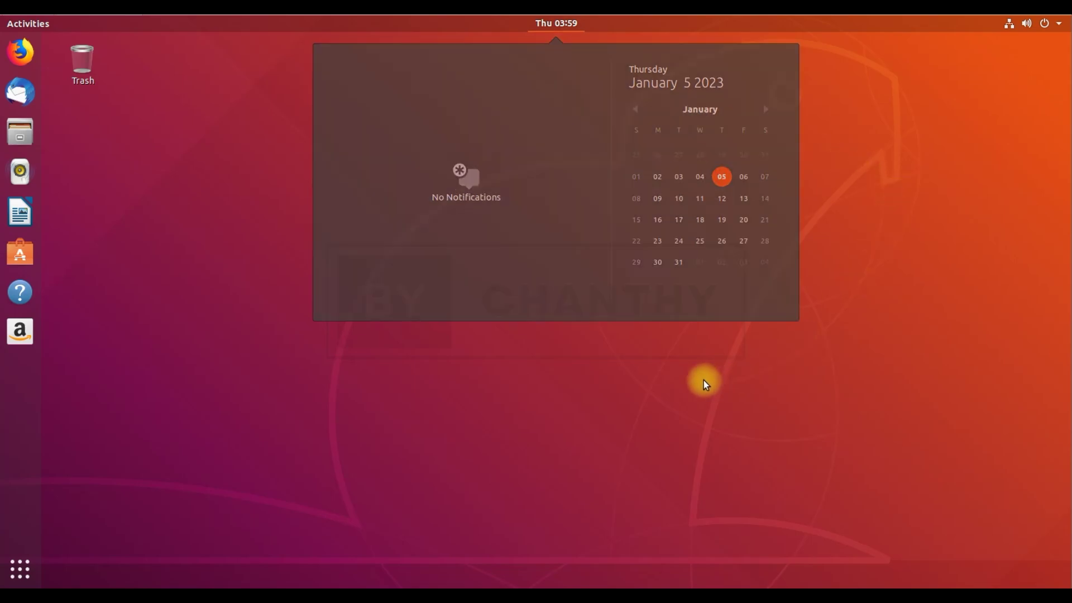
Browse Desktop, Documents, Downloads, Music, Pictures, Videos, Trash and Floppy Disk in Files, then close it
{"action": "left_click", "coordinate": [20, 129]}
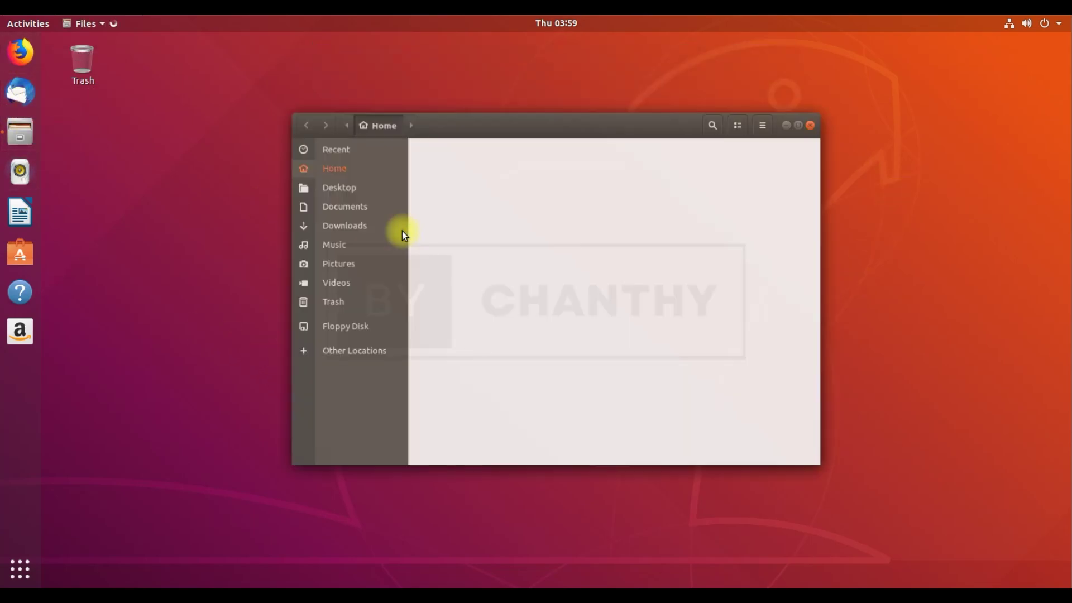
{"action": "left_click", "coordinate": [328, 173]}
{"action": "left_click", "coordinate": [340, 193]}
{"action": "left_click", "coordinate": [344, 212]}
{"action": "left_click", "coordinate": [344, 233]}
{"action": "left_click", "coordinate": [344, 252]}
{"action": "left_click", "coordinate": [343, 273]}
{"action": "left_click", "coordinate": [343, 293]}
{"action": "left_click", "coordinate": [343, 318]}
{"action": "left_click", "coordinate": [659, 307]}
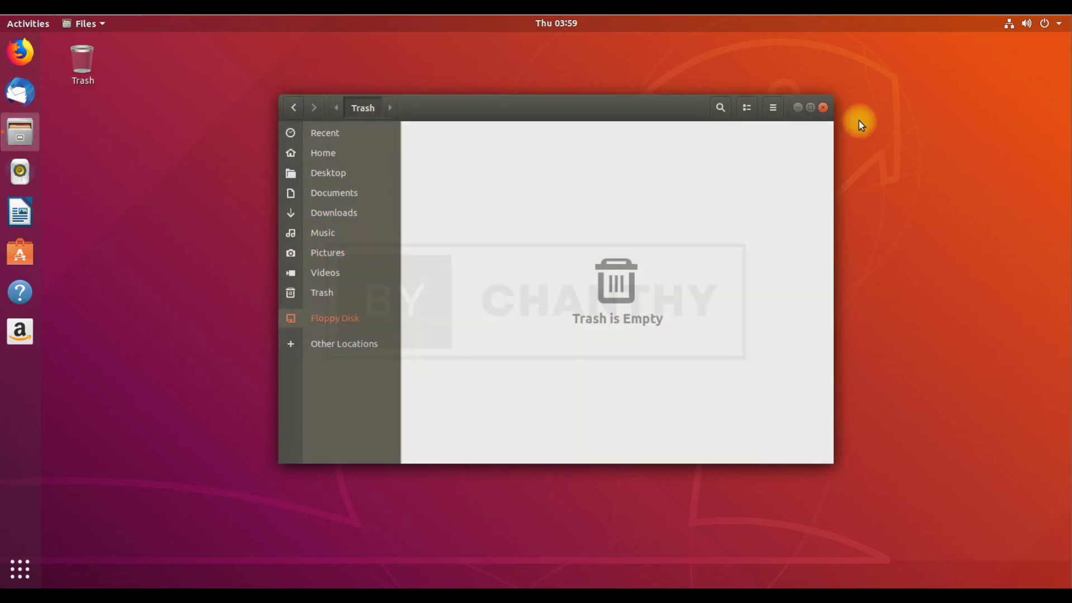
{"action": "left_click", "coordinate": [823, 108]}
Launch LibreOffice Writer from the installed applications overview
{"action": "left_click", "coordinate": [21, 566]}
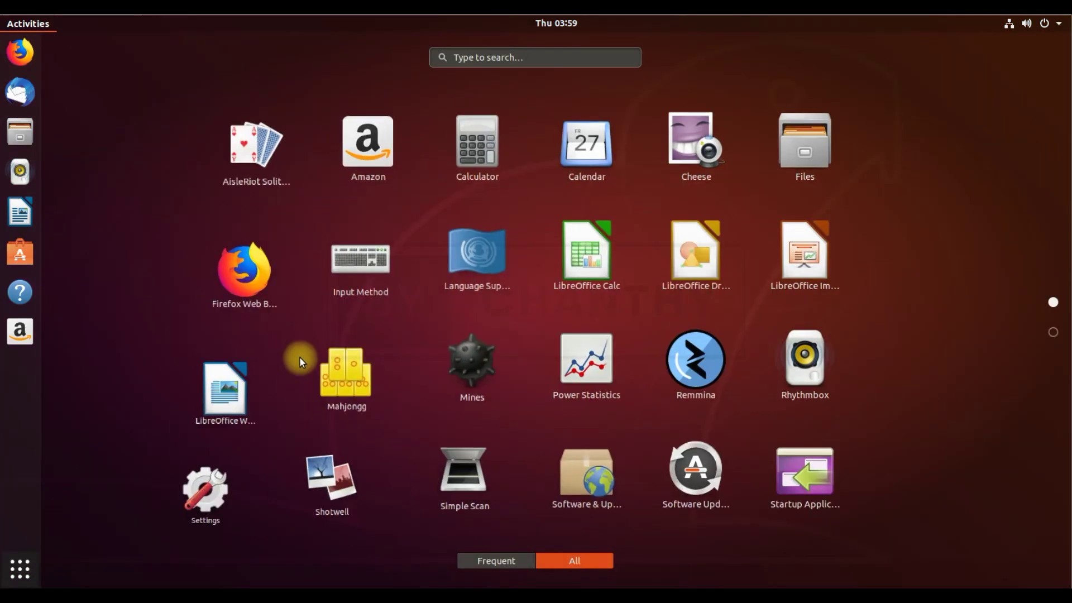
{"action": "left_click", "coordinate": [998, 320]}
{"action": "scroll", "coordinate": [886, 377], "scroll_direction": "up", "scroll_amount": 1}
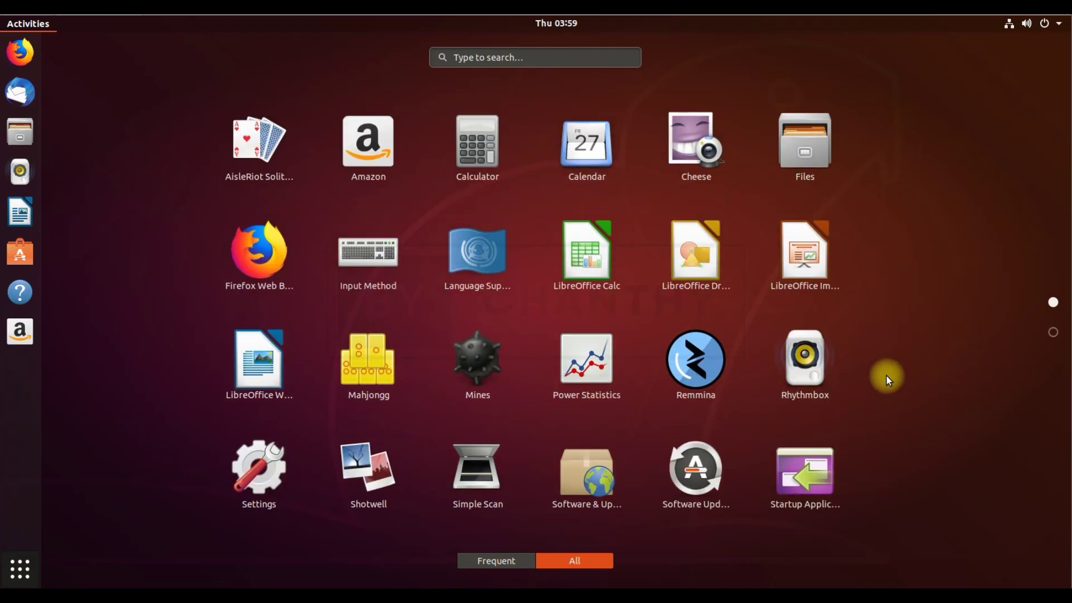
{"action": "left_click", "coordinate": [282, 371]}
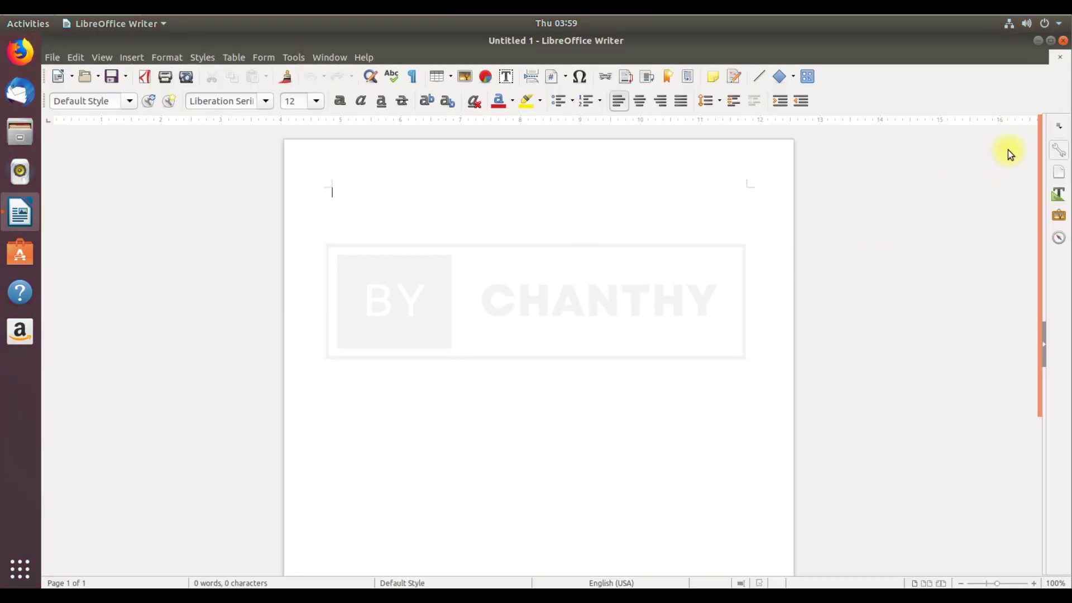
Check the LibreOffice version in Help > About, dismissing the problem report and upgrade offer
{"action": "left_click", "coordinate": [364, 57]}
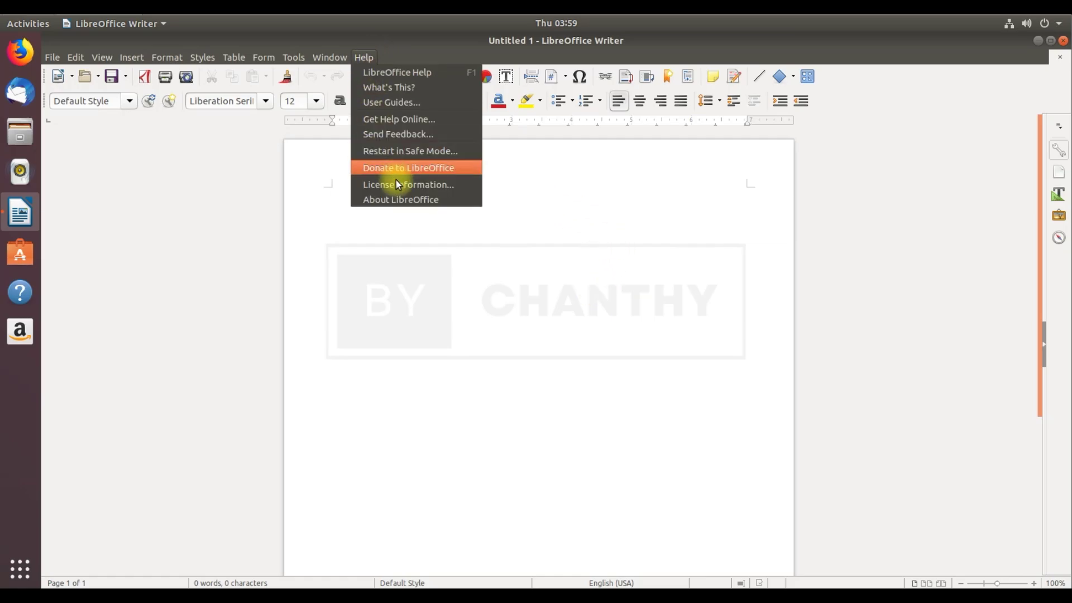
{"action": "left_click", "coordinate": [393, 198]}
{"action": "left_click_drag", "start_coordinate": [551, 275], "coordinate": [603, 278]}
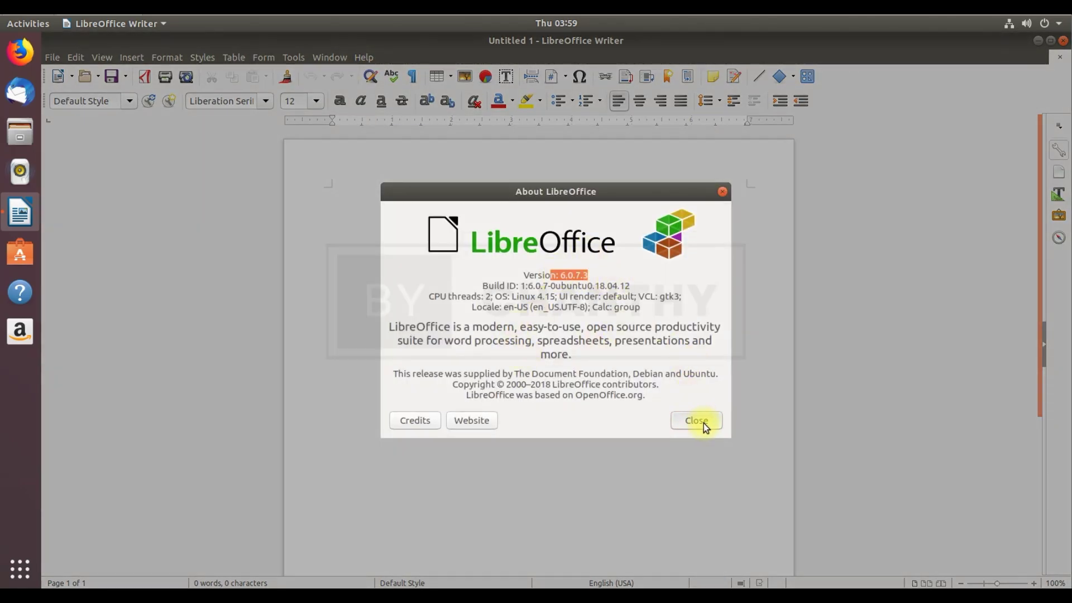
{"action": "left_click", "coordinate": [488, 338]}
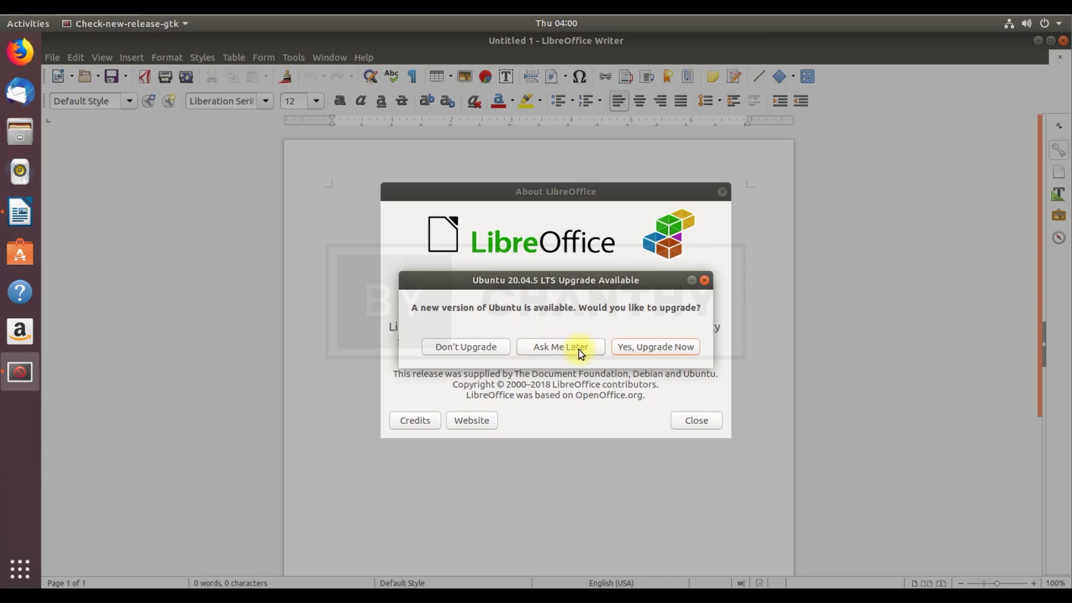
{"action": "left_click", "coordinate": [575, 347]}
{"action": "left_click", "coordinate": [723, 191]}
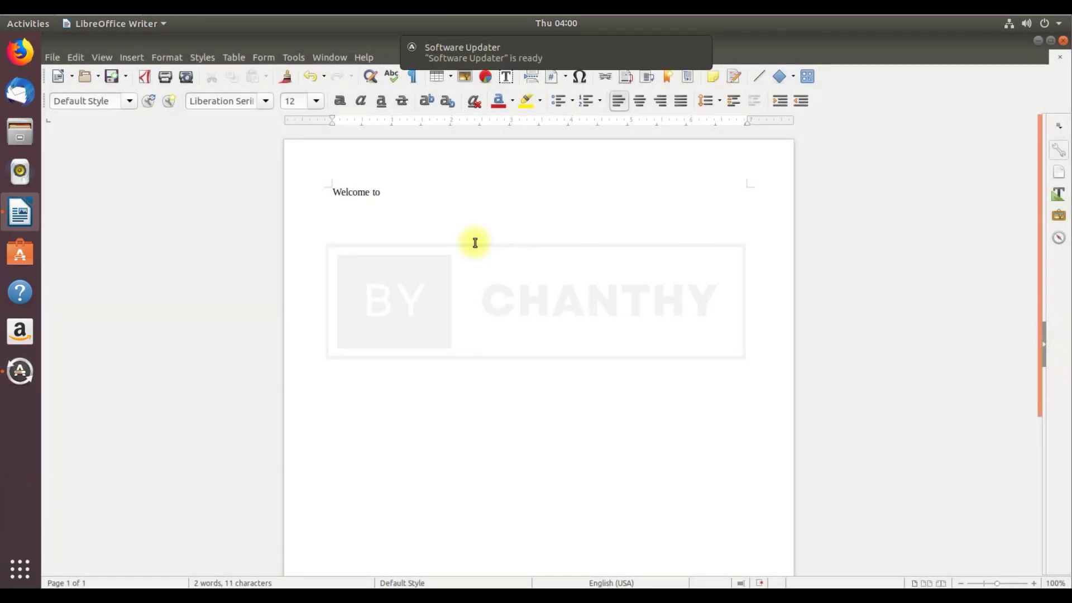
Apply the Samyak Malayalam font to the Welcome to Ubuntu line
{"action": "left_click_drag", "start_coordinate": [457, 198], "coordinate": [329, 192]}
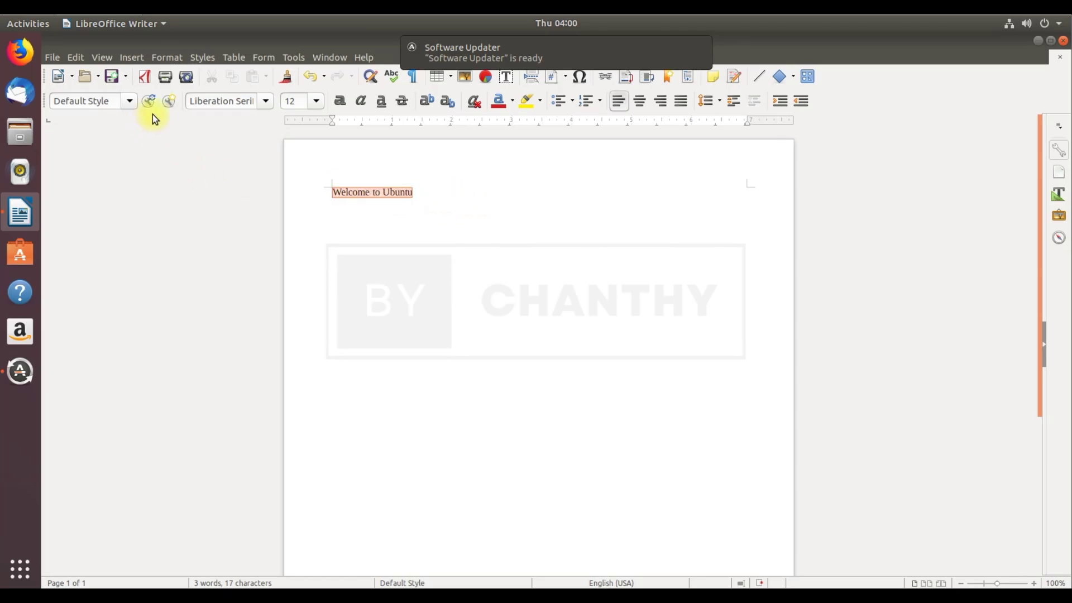
{"action": "left_click", "coordinate": [266, 100]}
{"action": "left_click_drag", "start_coordinate": [407, 189], "coordinate": [392, 277]}
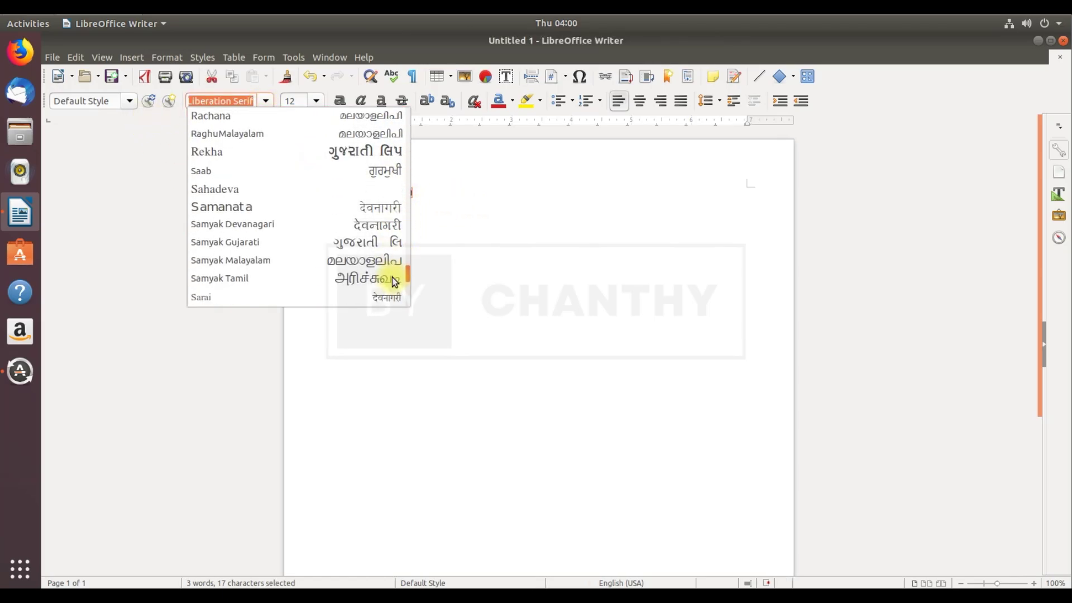
{"action": "left_click", "coordinate": [366, 259]}
Try font sizes 18, 88, 66 and 54 before settling the line at 48 pt
{"action": "left_click", "coordinate": [316, 101]}
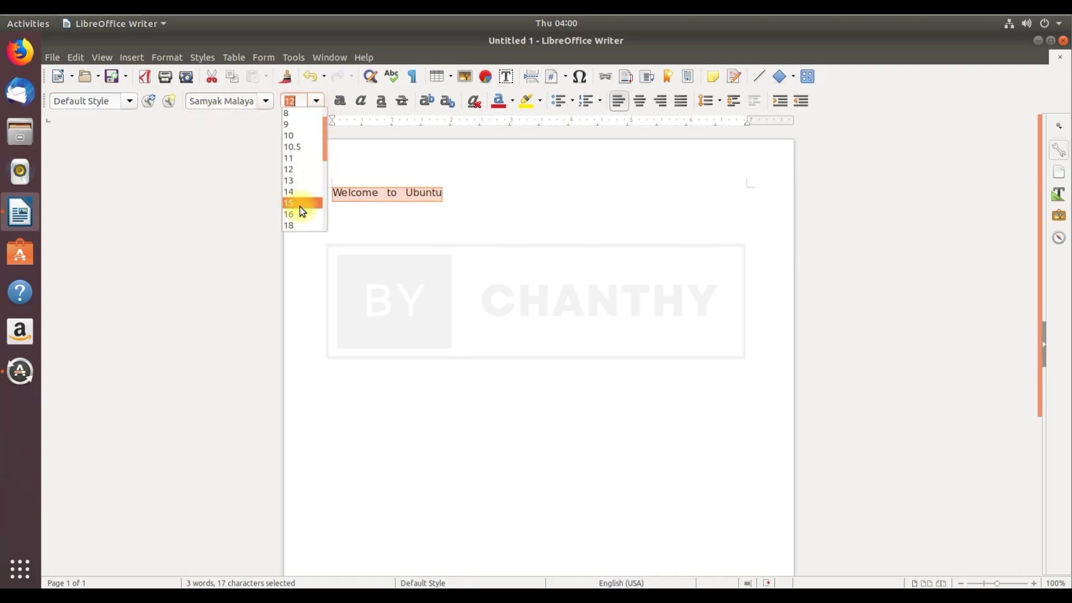
{"action": "left_click", "coordinate": [297, 219]}
{"action": "left_click", "coordinate": [320, 102]}
{"action": "left_click", "coordinate": [329, 166]}
{"action": "left_click", "coordinate": [316, 102]}
{"action": "left_click", "coordinate": [320, 215]}
{"action": "left_click", "coordinate": [313, 104]}
{"action": "left_click", "coordinate": [300, 180]}
{"action": "left_click", "coordinate": [315, 101]}
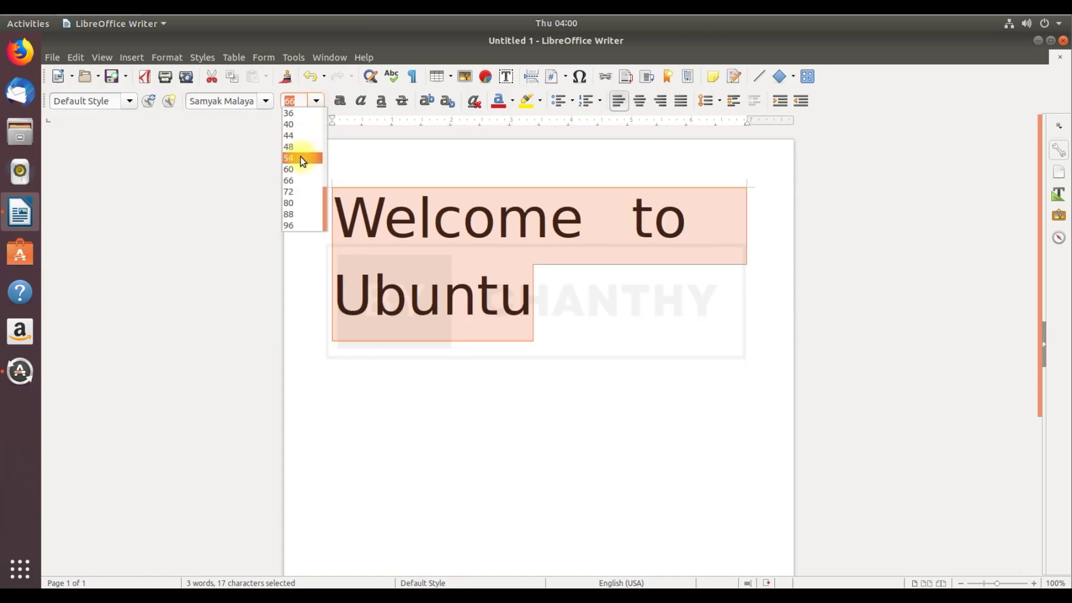
{"action": "left_click", "coordinate": [299, 169]}
{"action": "left_click", "coordinate": [316, 101]}
{"action": "left_click", "coordinate": [301, 158]}
{"action": "left_click", "coordinate": [315, 101]}
{"action": "left_click", "coordinate": [307, 161]}
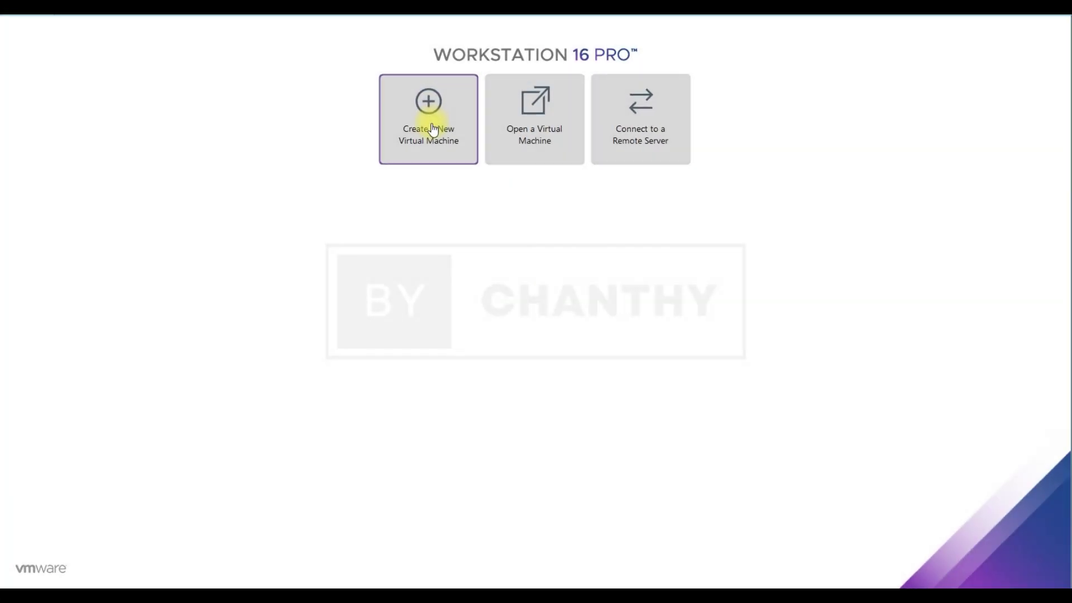
Start a new virtual machine installing from the Ubuntu-18.04.1 ISO image
{"action": "left_click", "coordinate": [428, 119]}
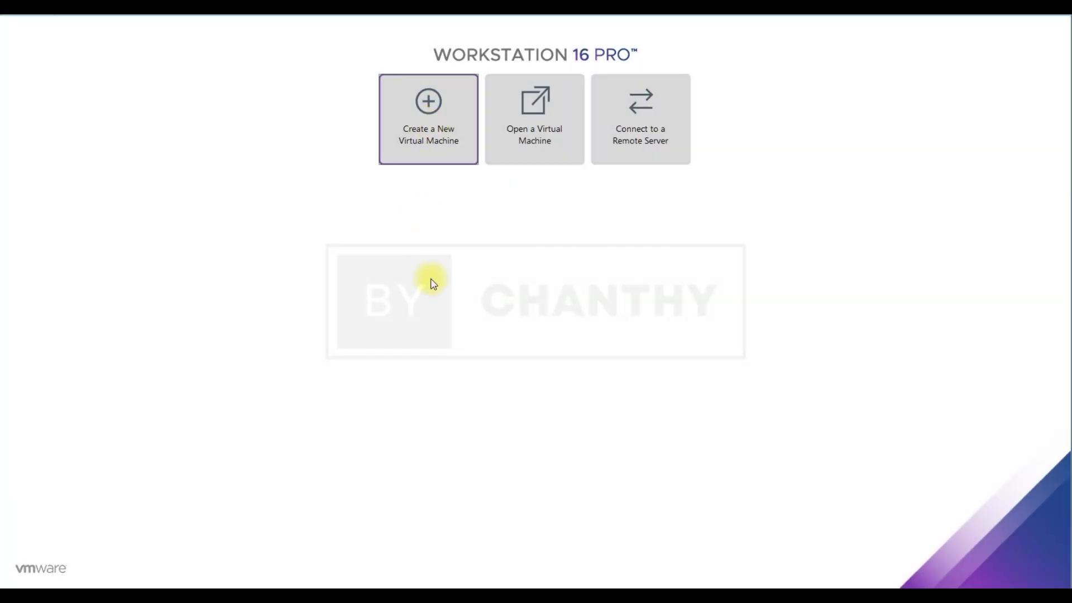
{"action": "left_click", "coordinate": [524, 402]}
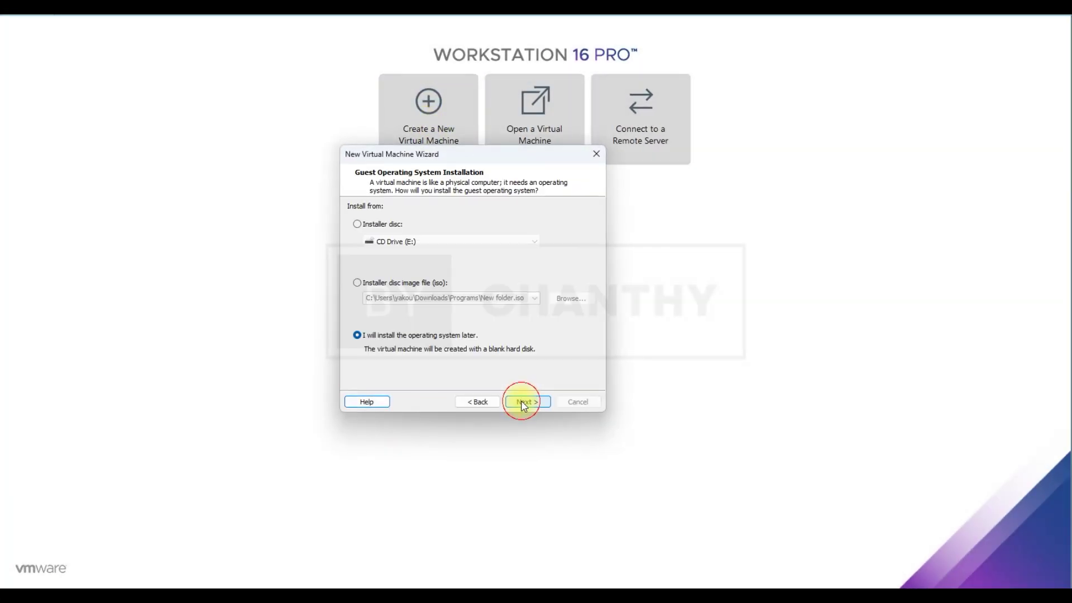
{"action": "left_click", "coordinate": [413, 283]}
{"action": "left_click", "coordinate": [583, 300]}
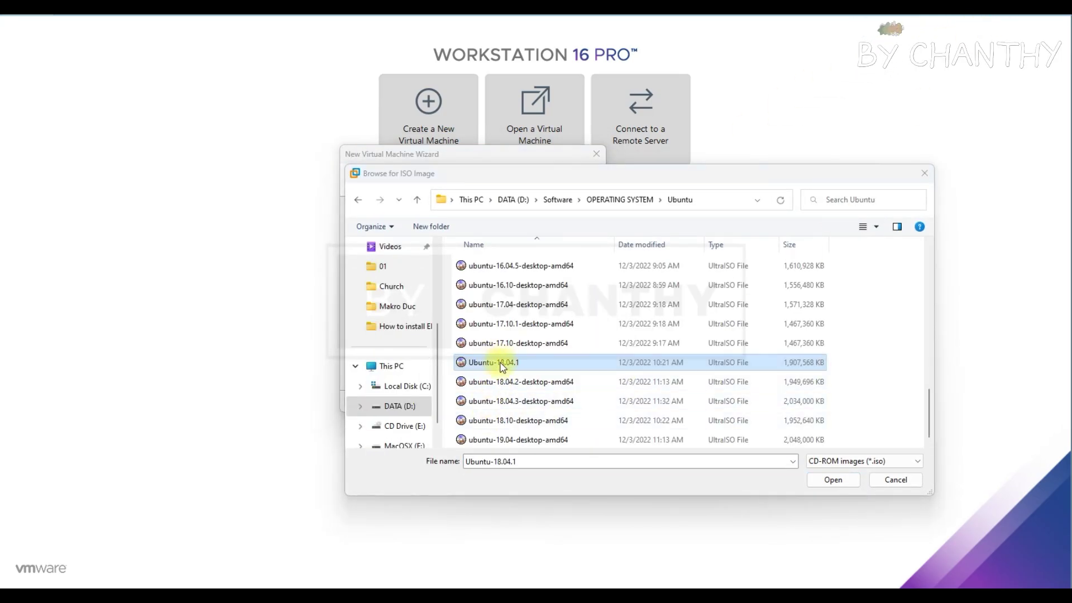
{"action": "left_click", "coordinate": [511, 363]}
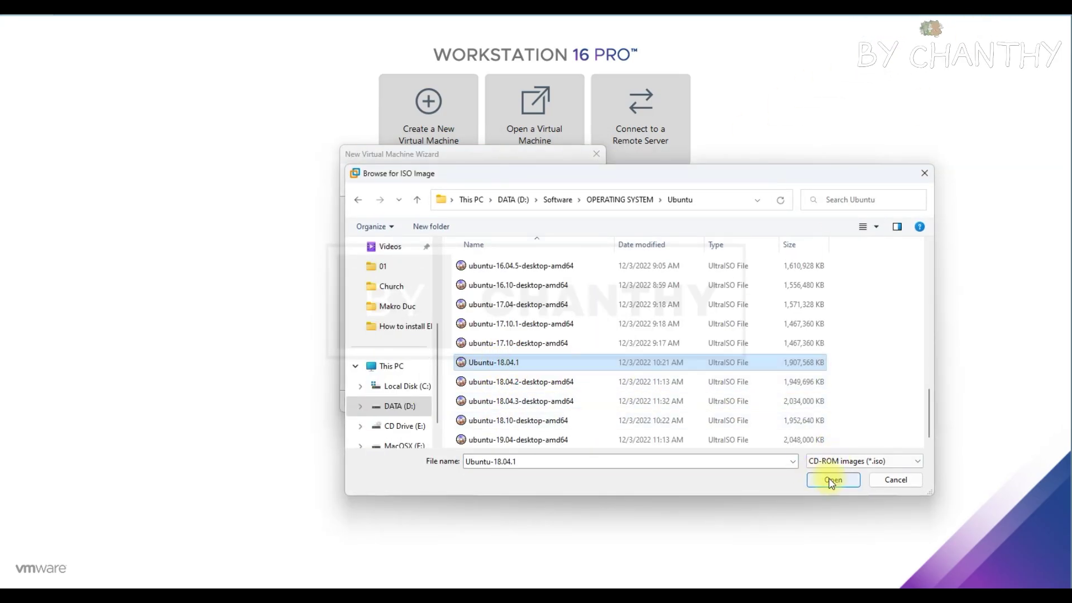
{"action": "left_click", "coordinate": [832, 479]}
{"action": "left_click", "coordinate": [531, 403]}
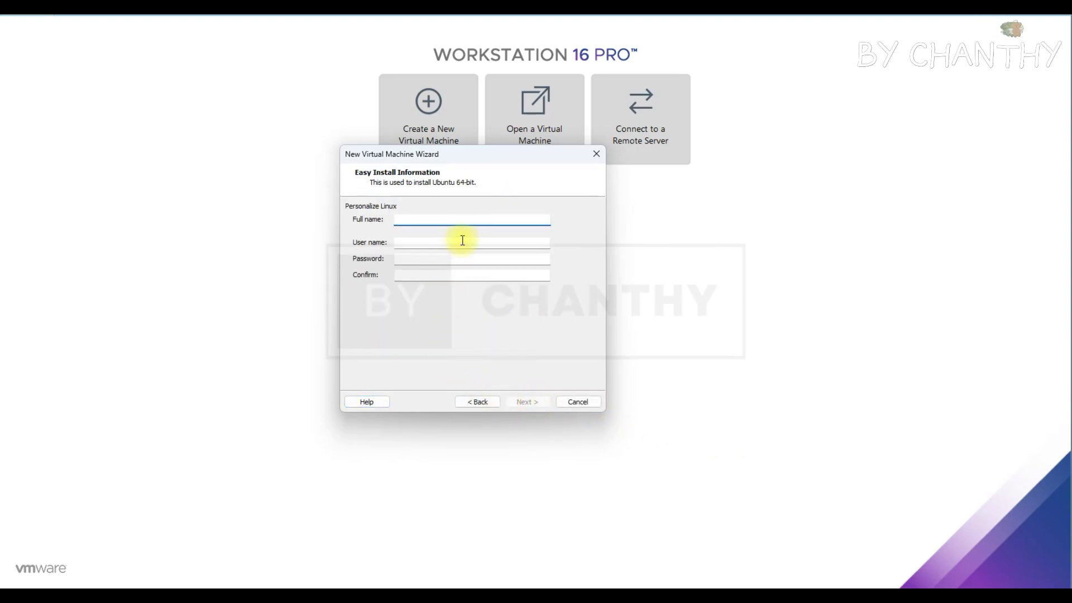
Fill in the Easy Install full name, user name and password fields
{"action": "type", "text": "TO"}
{"action": "key", "text": "Tab"}
{"action": "type", "text": "topshare"}
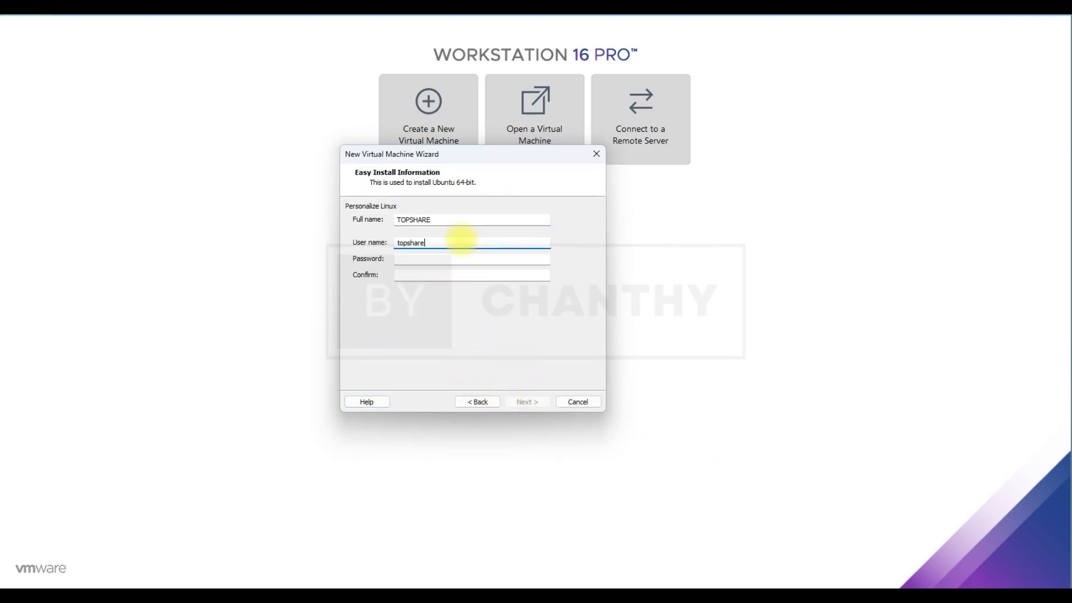
{"action": "key", "text": "Tab"}
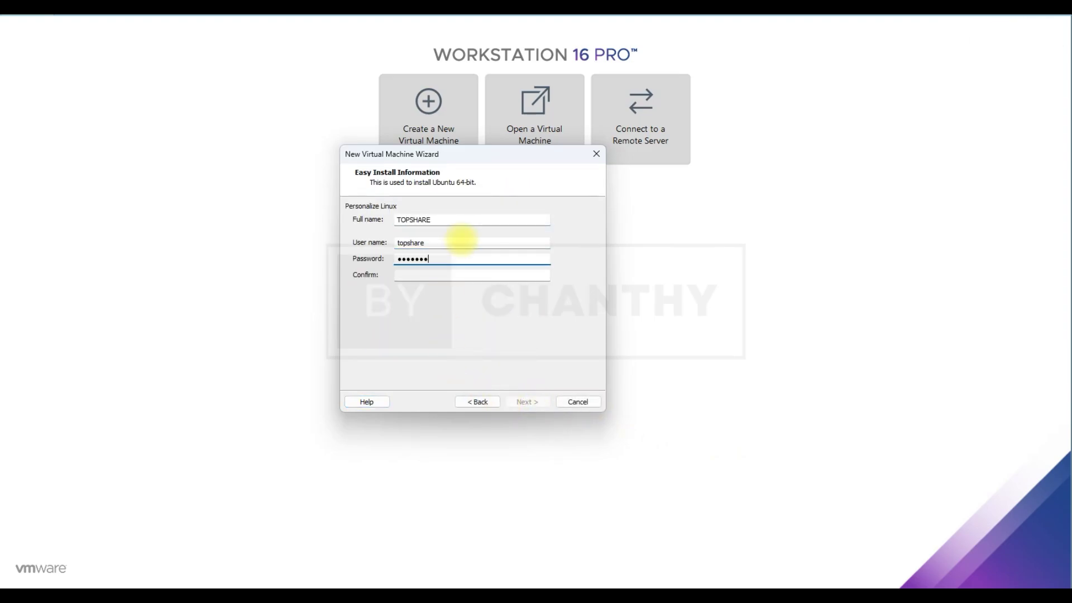
{"action": "left_click", "coordinate": [455, 275]}
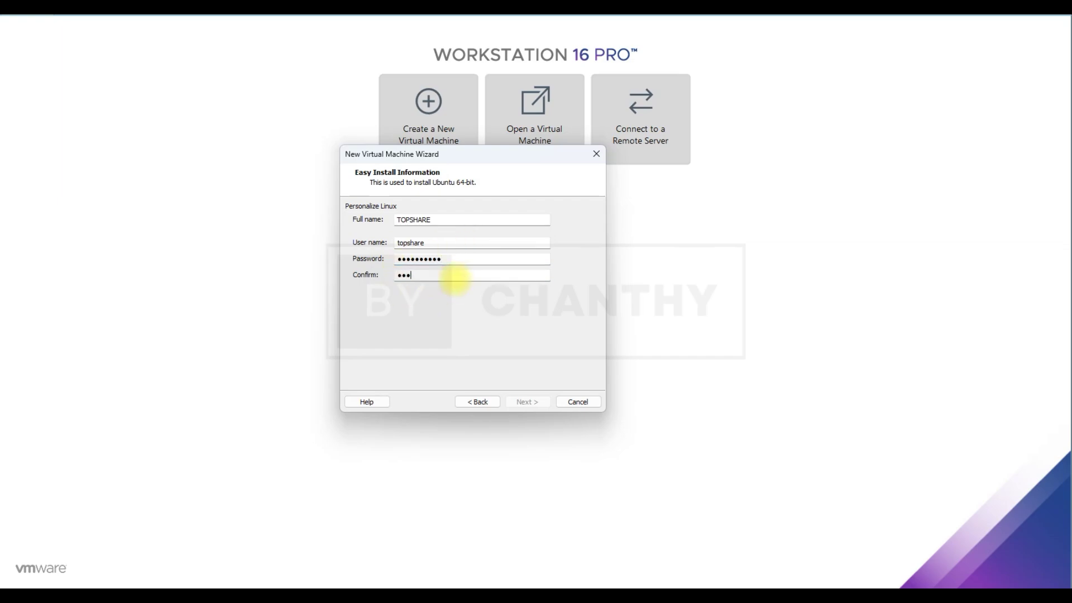
Name the machine 'Ubuntu 20.04', keep the 20 GB split disk, and create it
{"action": "left_click", "coordinate": [526, 402]}
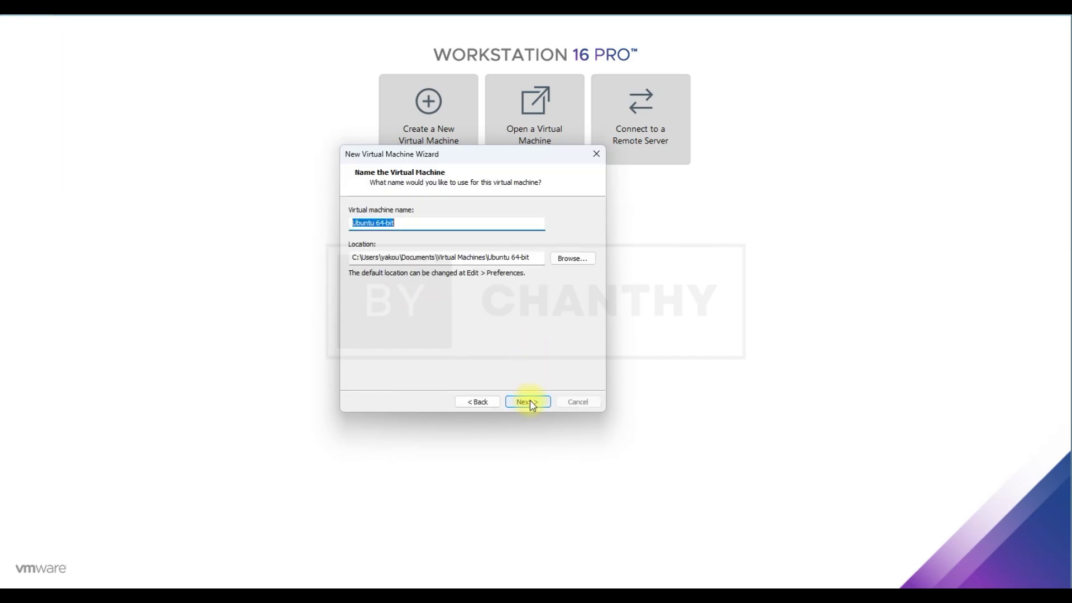
{"action": "type", "text": "Ubuntu 20.04"}
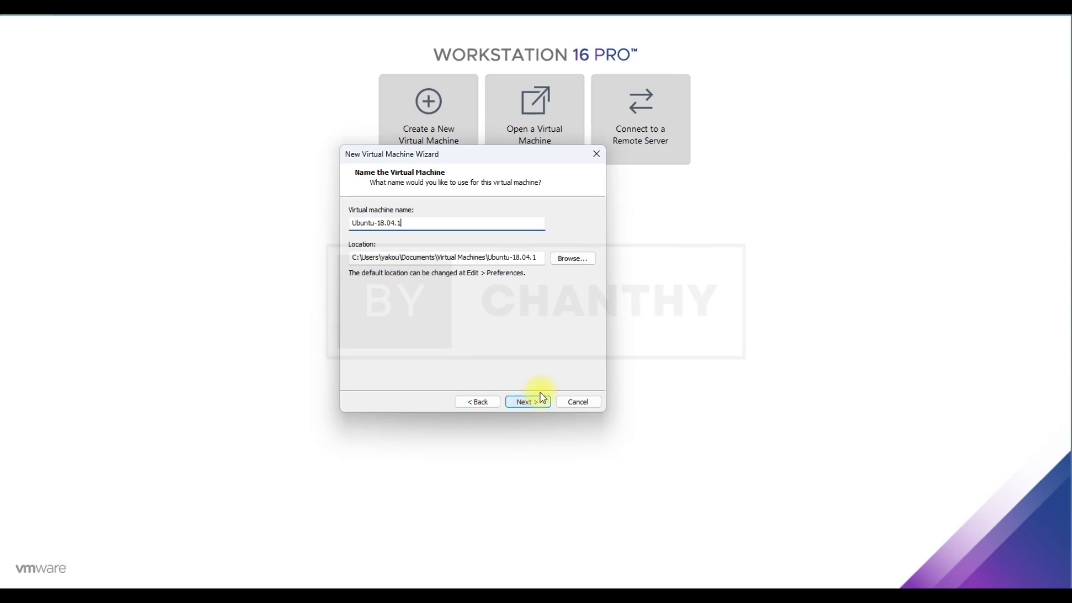
{"action": "left_click", "coordinate": [528, 402]}
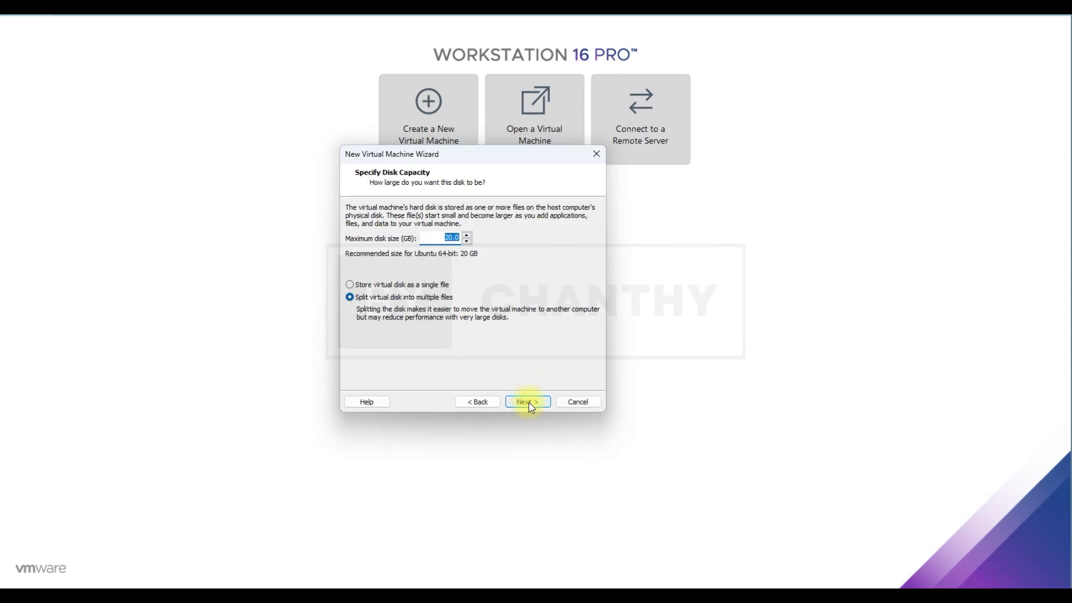
{"action": "left_click", "coordinate": [537, 404]}
{"action": "left_click", "coordinate": [539, 405]}
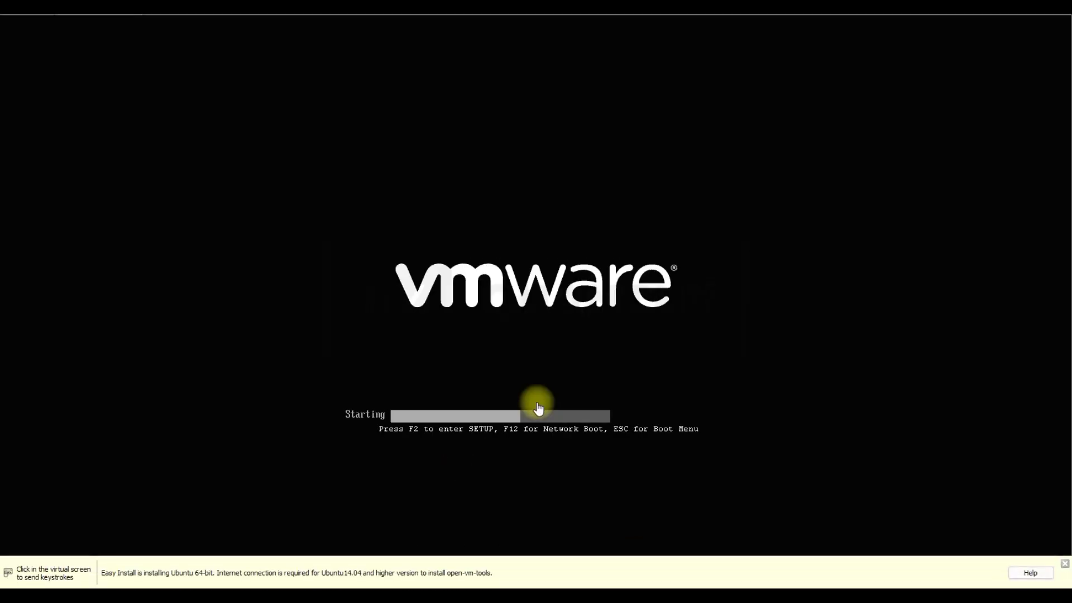
{"action": "left_click", "coordinate": [1063, 563]}
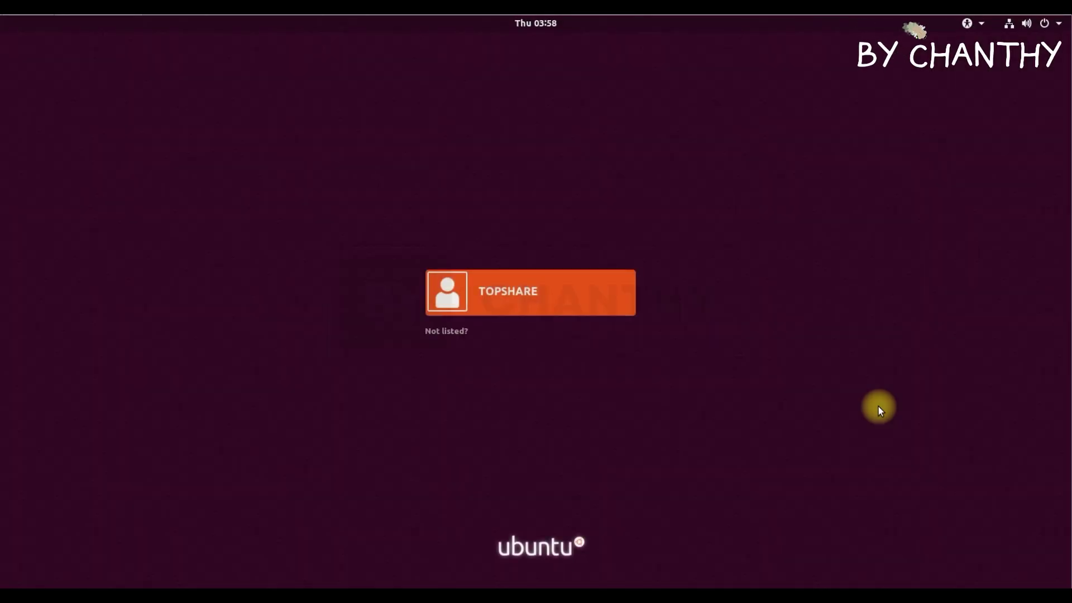
Select the user account on the login screen, enter its password and sign in
{"action": "left_click", "coordinate": [520, 288]}
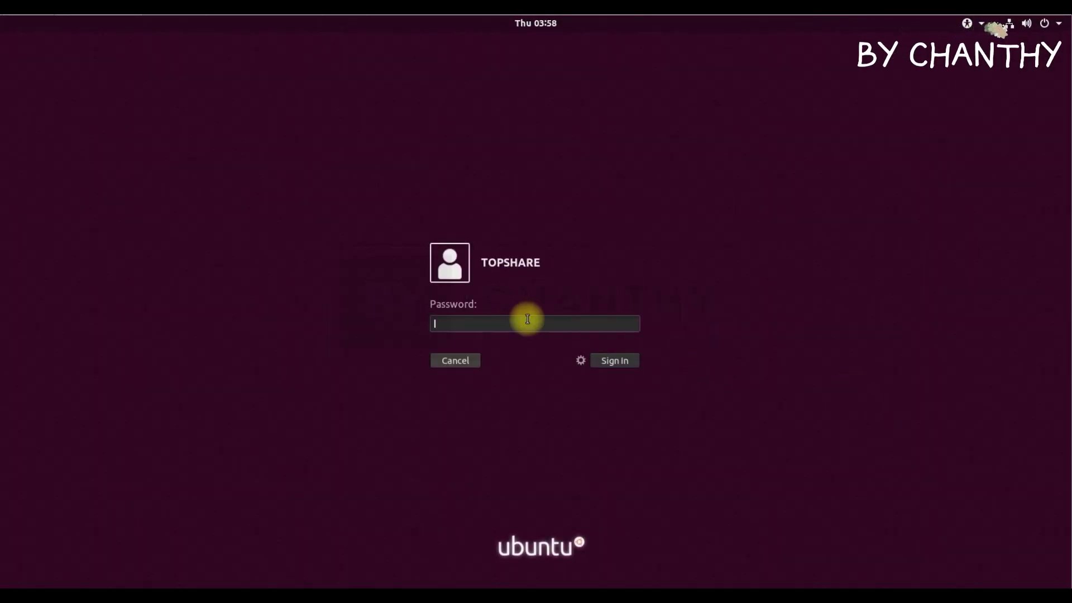
{"action": "type", "text": "********"}
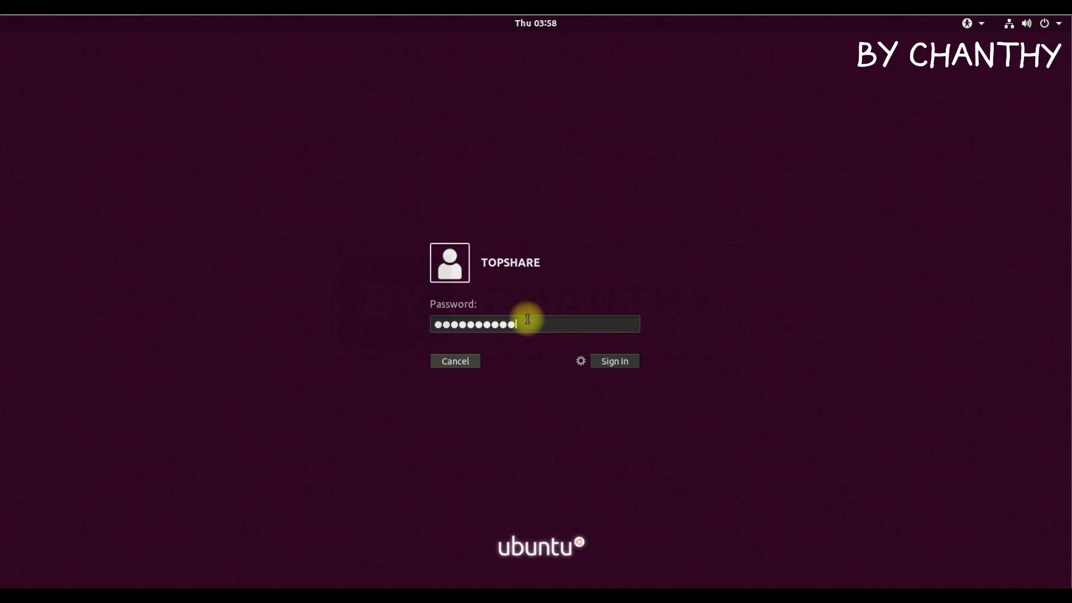
{"action": "left_click", "coordinate": [628, 360]}
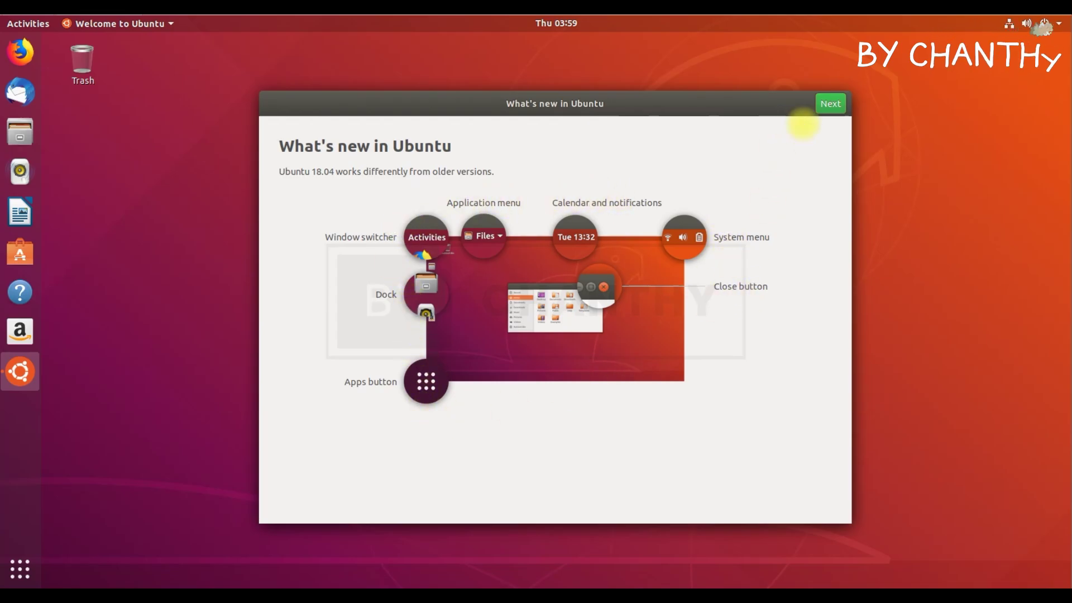
Page through the What's new, Livepatch, reporting and suggested apps pages, then finish the tour
{"action": "left_click", "coordinate": [830, 107]}
{"action": "left_click", "coordinate": [830, 105]}
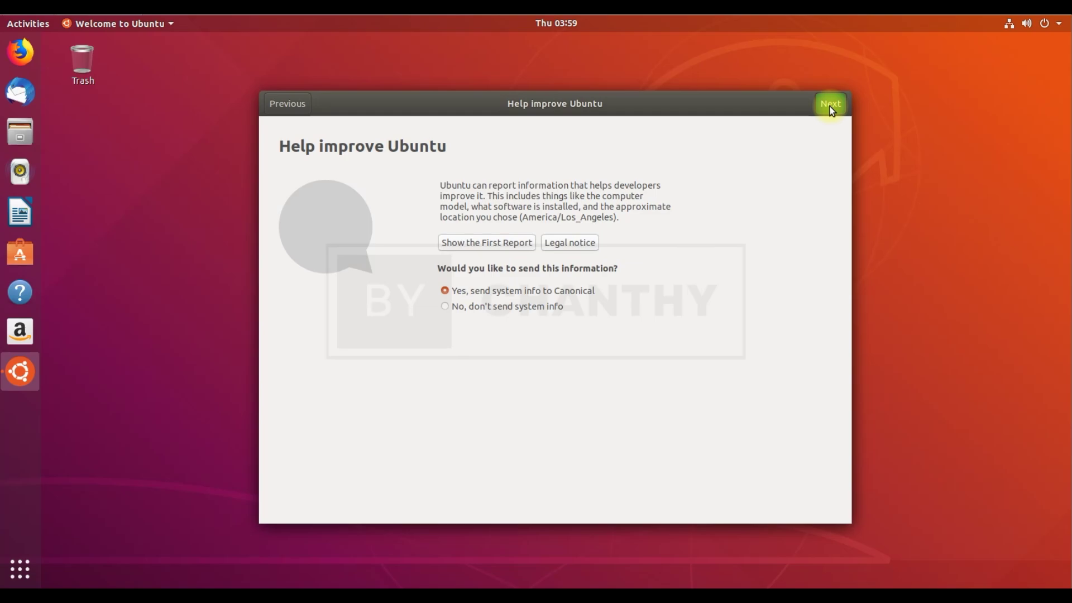
{"action": "left_click", "coordinate": [830, 106]}
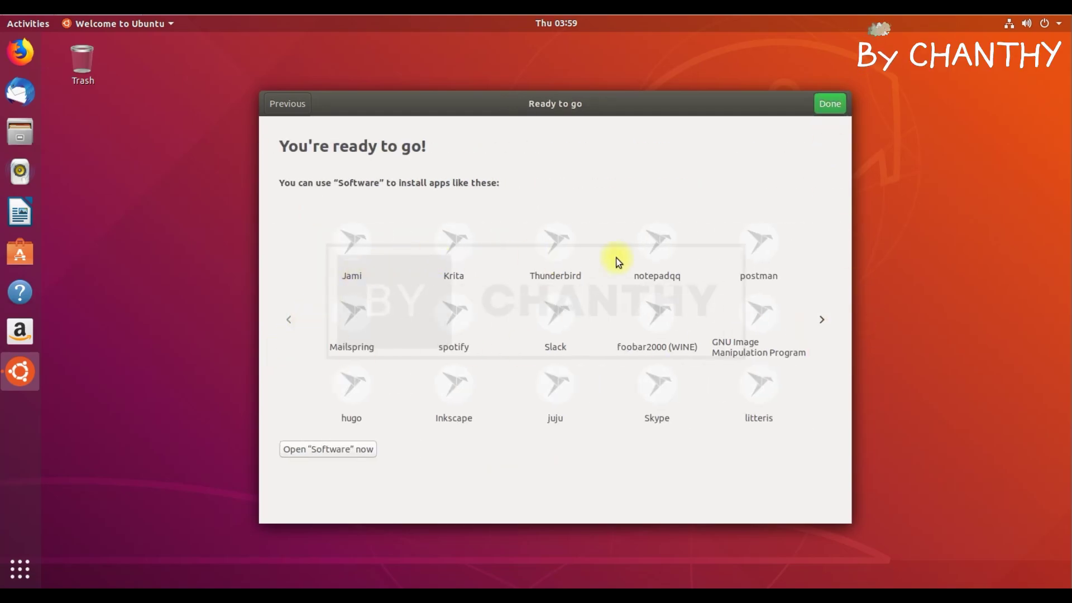
{"action": "left_click", "coordinate": [819, 320]}
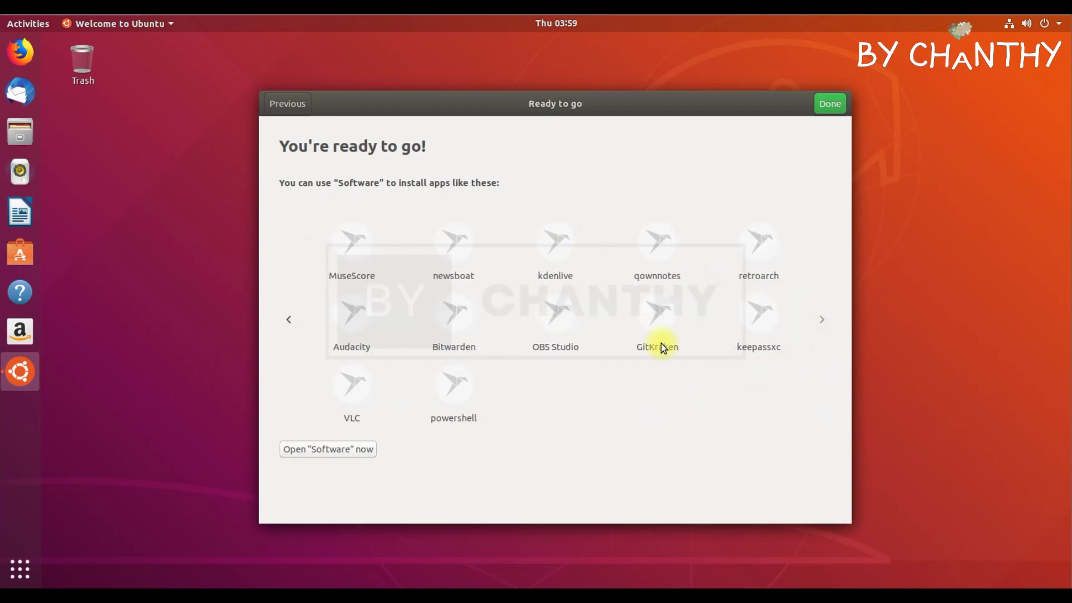
{"action": "left_click", "coordinate": [828, 103]}
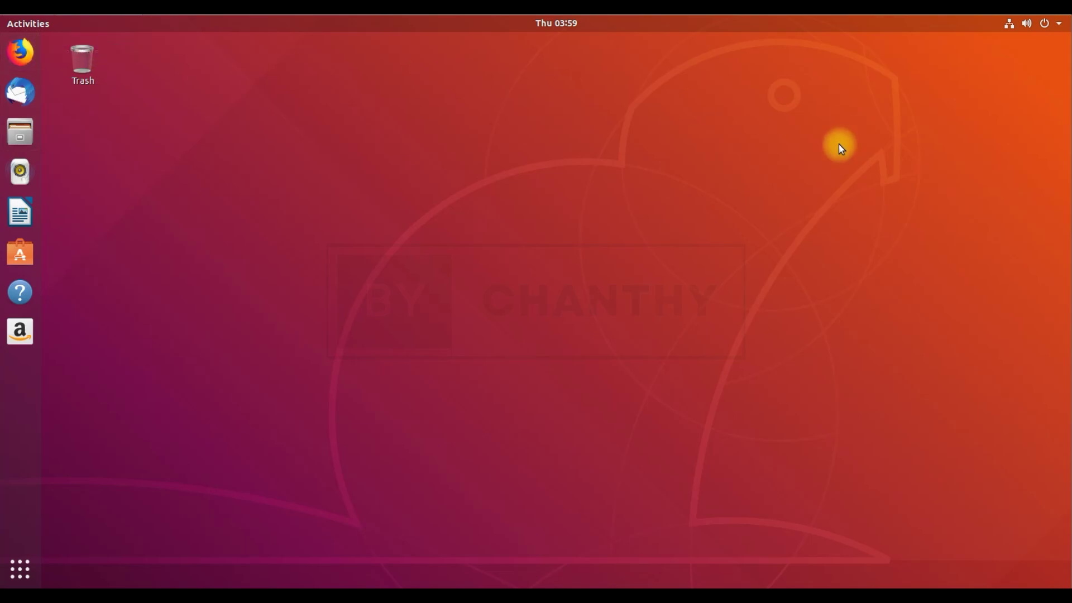
Open the system menu to check the network status, then close it
{"action": "left_click", "coordinate": [1058, 24]}
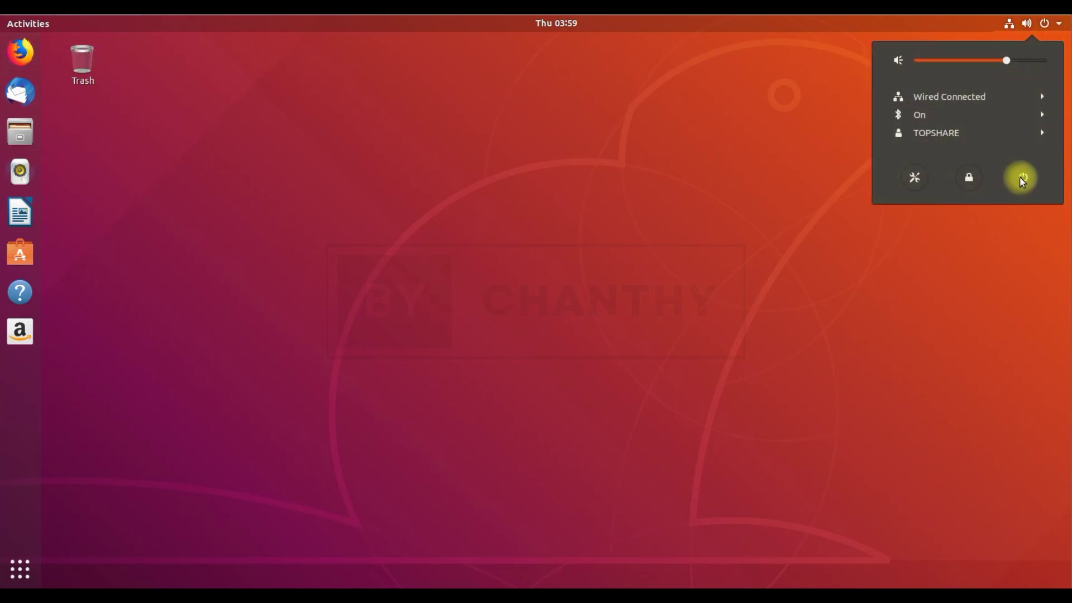
{"action": "left_click", "coordinate": [1032, 25]}
{"action": "left_click", "coordinate": [1031, 22]}
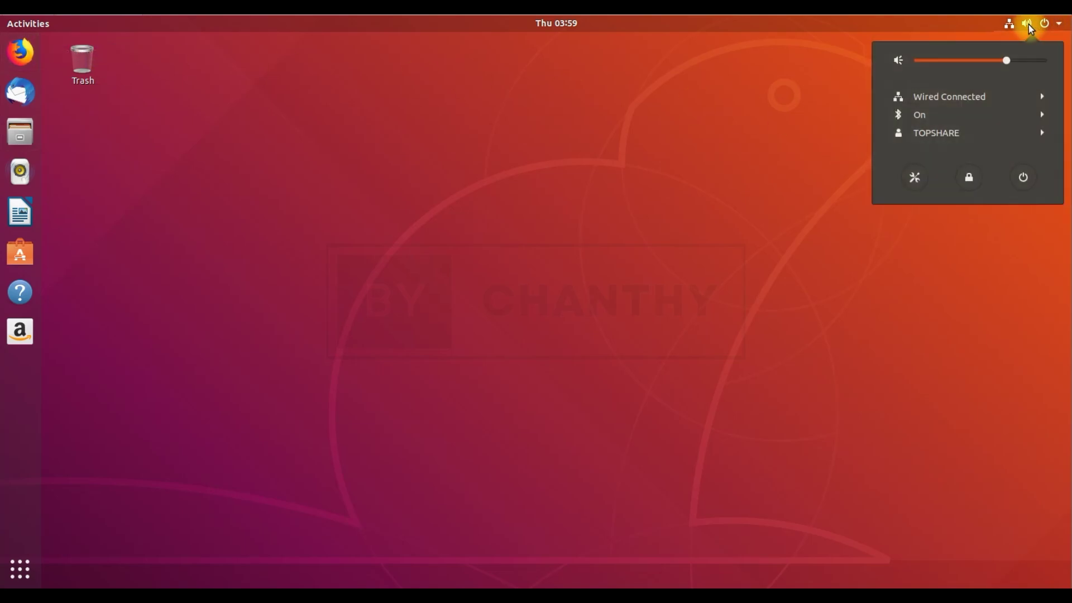
{"action": "left_click", "coordinate": [1004, 25]}
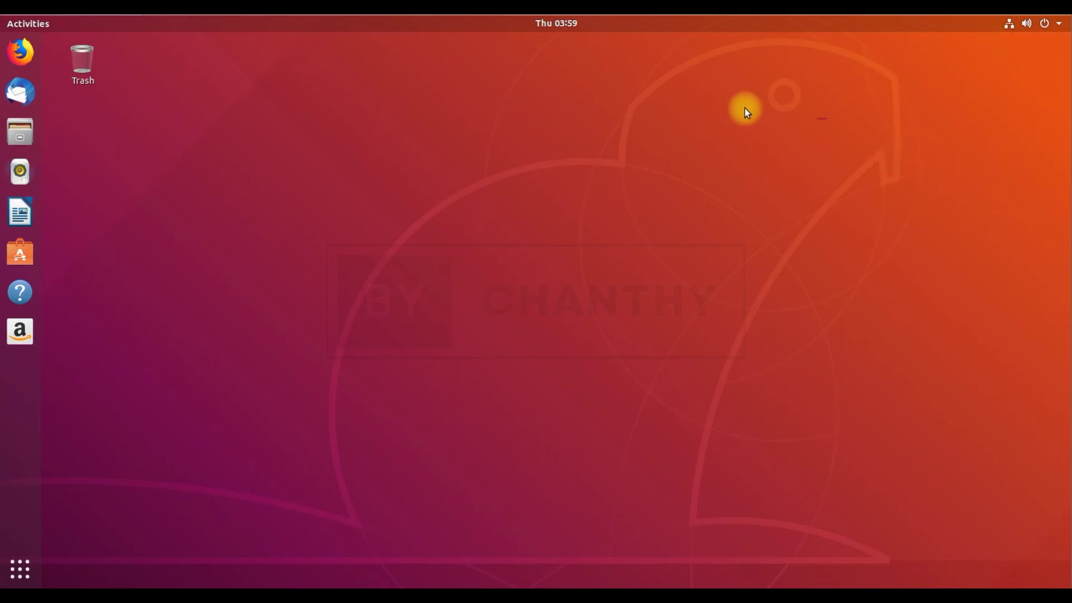
Browse the calendar to February and back to January, then close it
{"action": "left_click", "coordinate": [566, 26]}
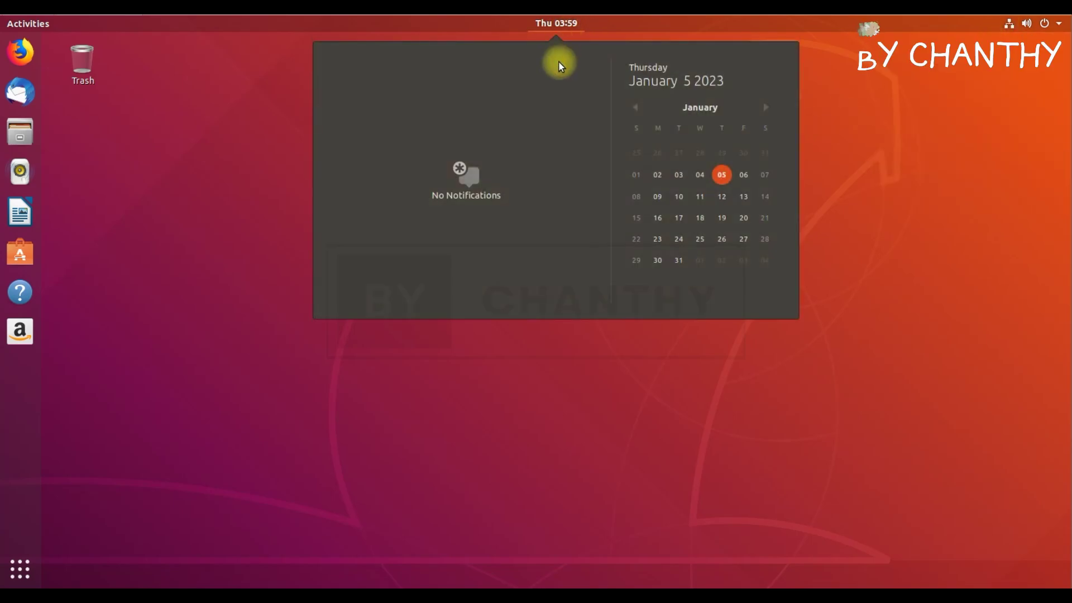
{"action": "left_click", "coordinate": [765, 106]}
{"action": "left_click", "coordinate": [642, 108]}
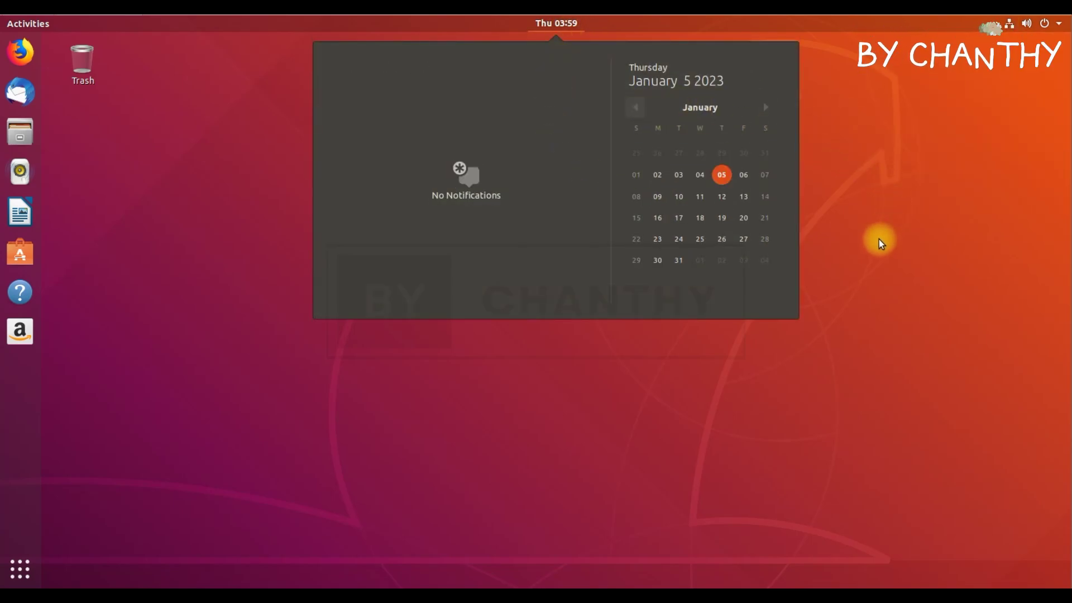
{"action": "left_click", "coordinate": [305, 386]}
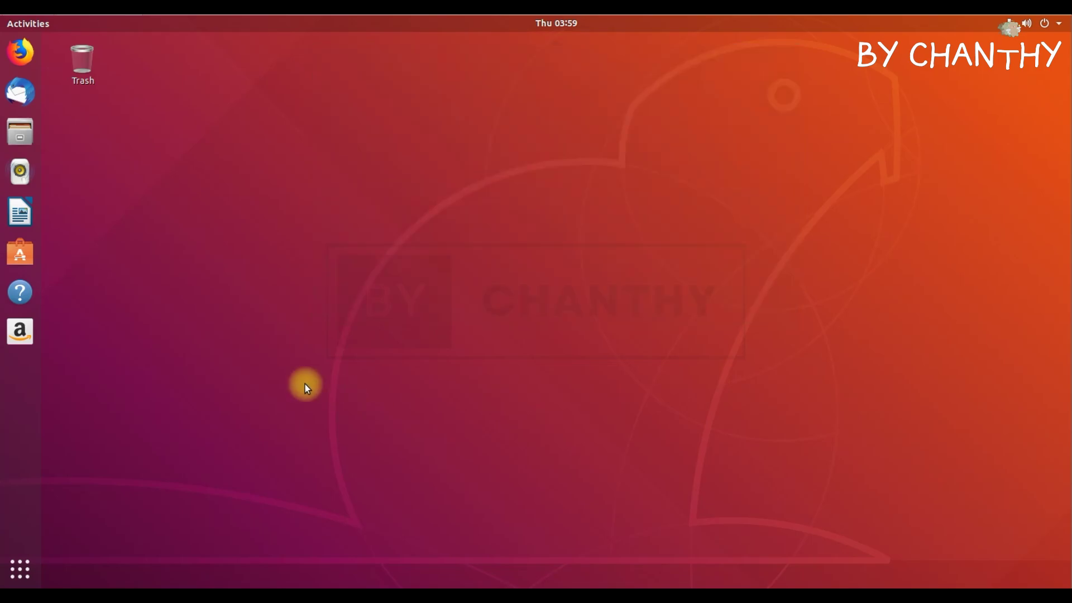
Browse Desktop, Documents, Downloads, Music, Pictures, Videos, Trash and Floppy Disk in Files, then close it
{"action": "left_click", "coordinate": [16, 146]}
{"action": "left_click", "coordinate": [345, 174]}
{"action": "left_click", "coordinate": [340, 193]}
{"action": "left_click", "coordinate": [343, 213]}
{"action": "left_click", "coordinate": [341, 232]}
{"action": "left_click", "coordinate": [344, 252]}
{"action": "left_click", "coordinate": [347, 272]}
{"action": "left_click", "coordinate": [343, 291]}
{"action": "left_click", "coordinate": [353, 318]}
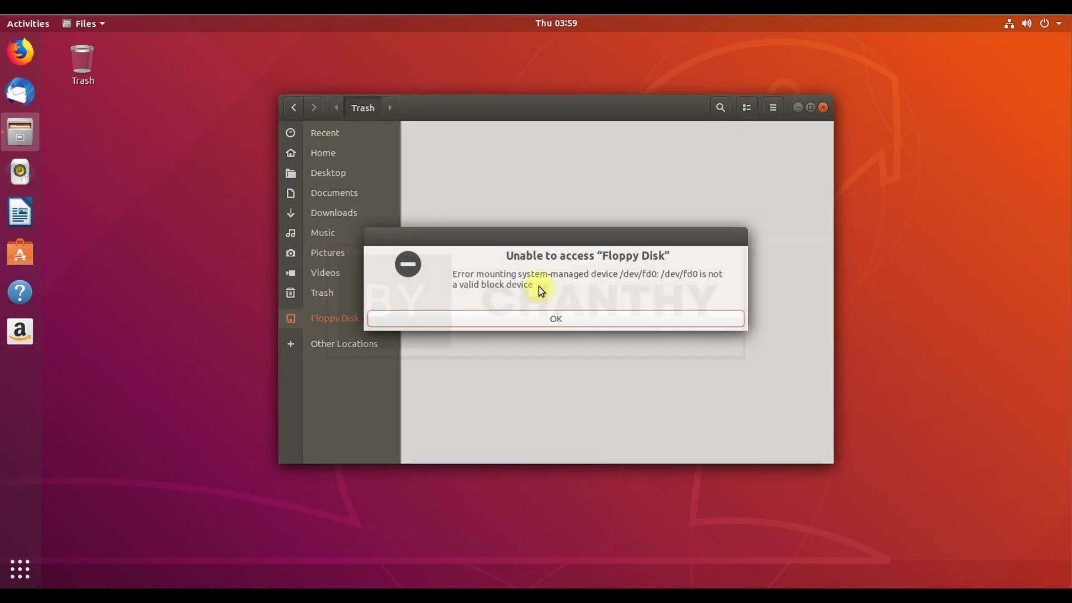
{"action": "left_click", "coordinate": [607, 318]}
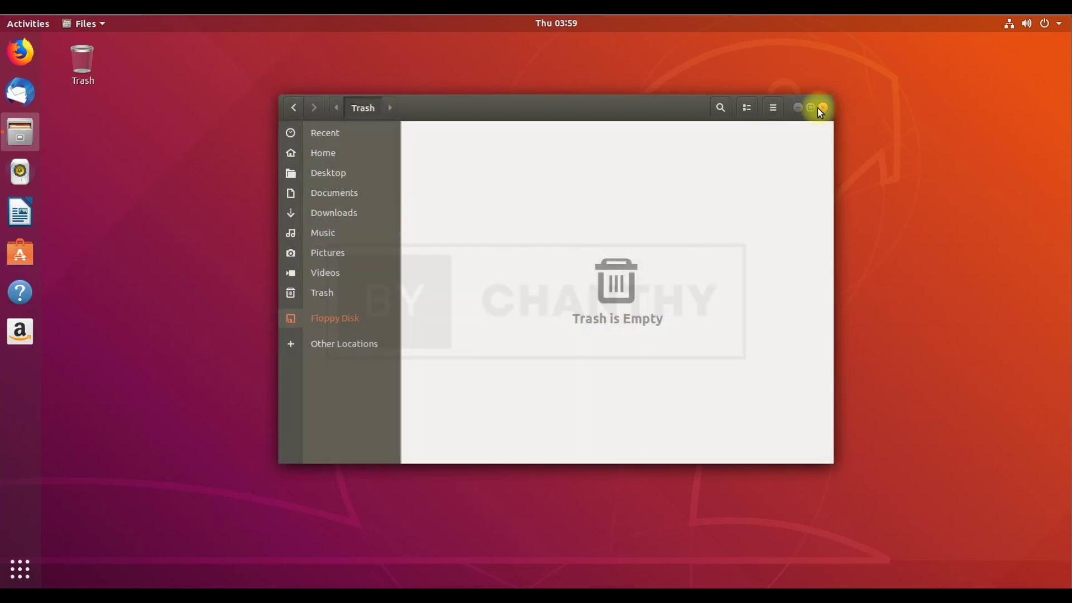
{"action": "left_click", "coordinate": [822, 108]}
Launch LibreOffice Writer from the applications grid
{"action": "left_click", "coordinate": [21, 566]}
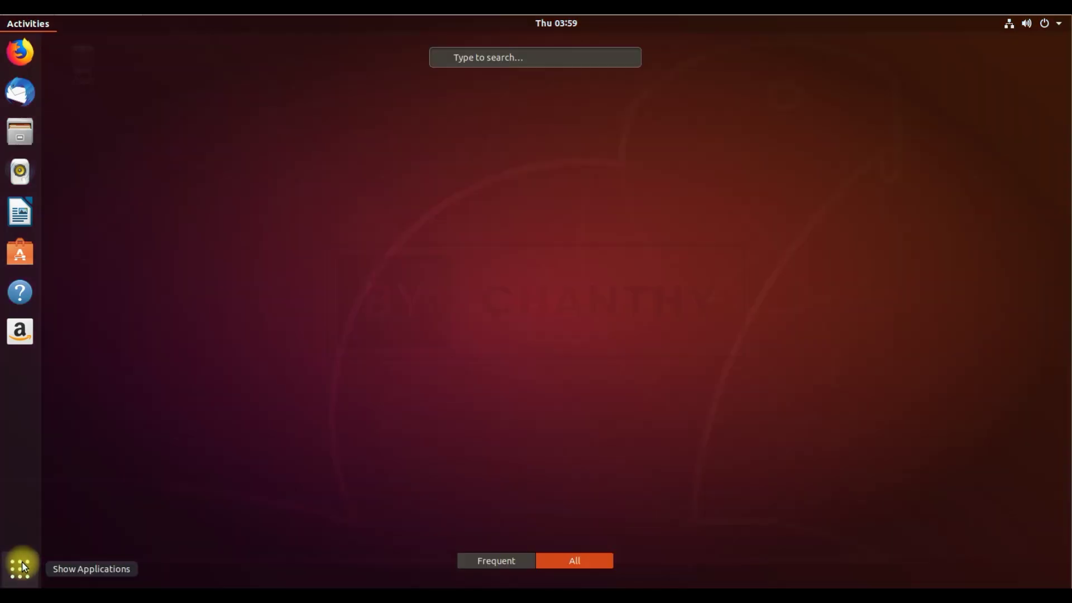
{"action": "scroll", "coordinate": [999, 320], "scroll_direction": "down", "scroll_amount": 1}
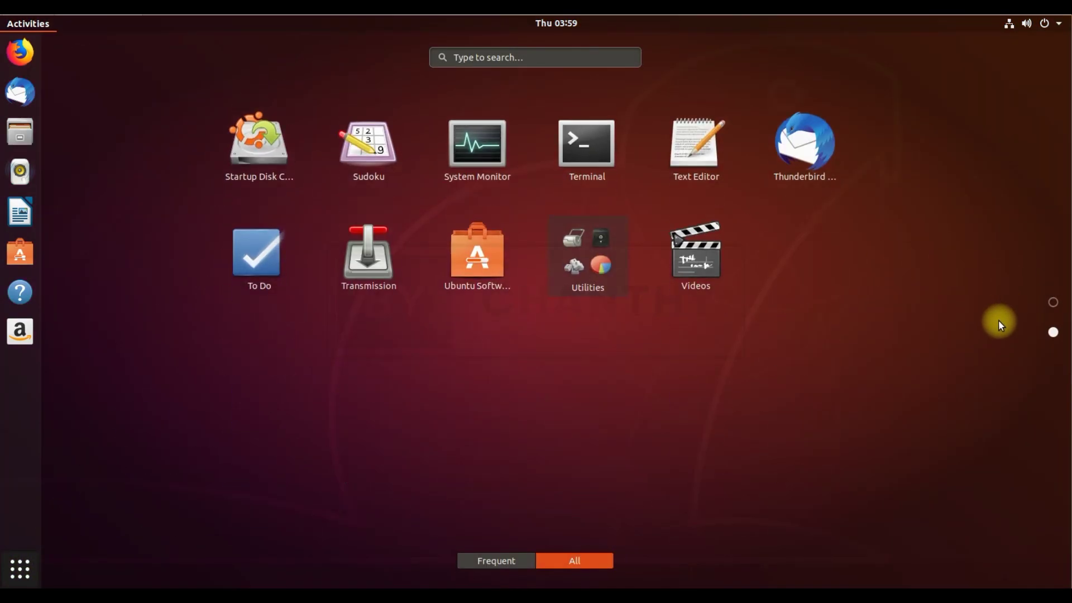
{"action": "scroll", "coordinate": [886, 376], "scroll_direction": "up", "scroll_amount": 1}
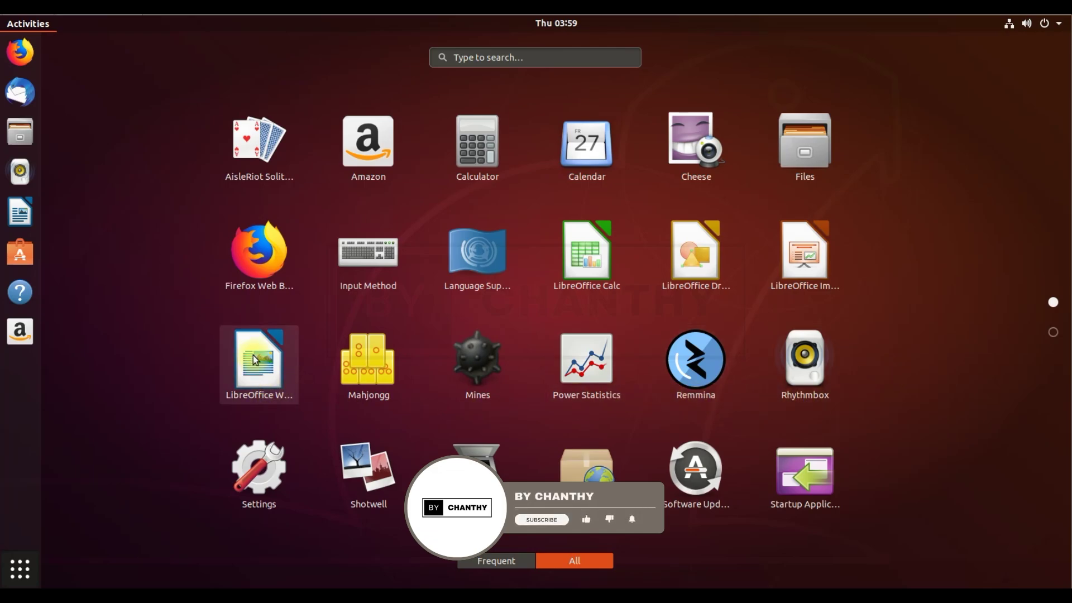
{"action": "left_click", "coordinate": [273, 372]}
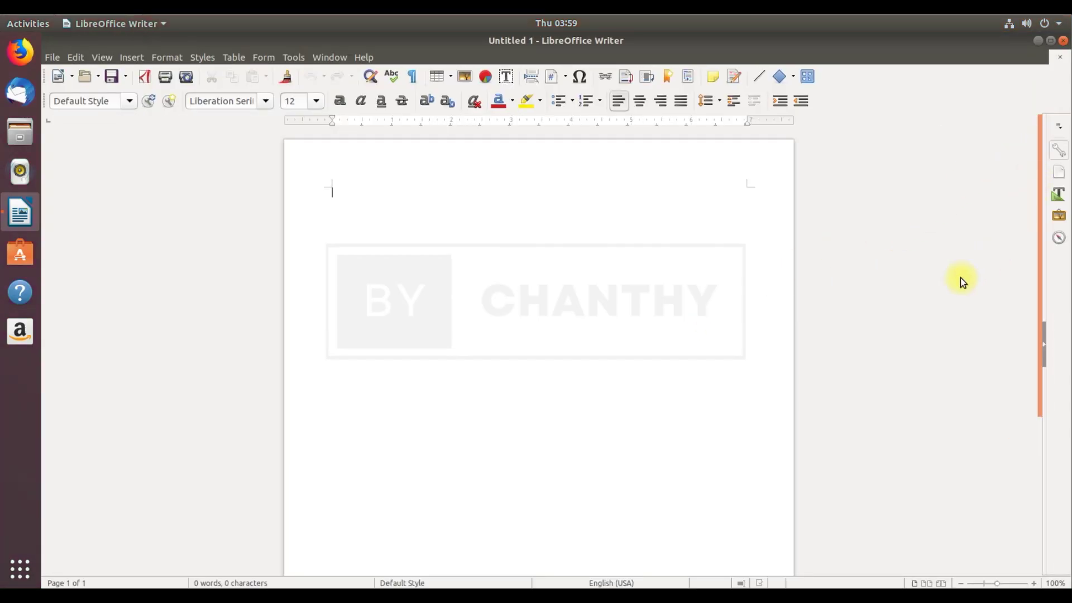
Read the LibreOffice version in Help > About, dismissing the problem report and postponing the upgrade
{"action": "left_click", "coordinate": [364, 57]}
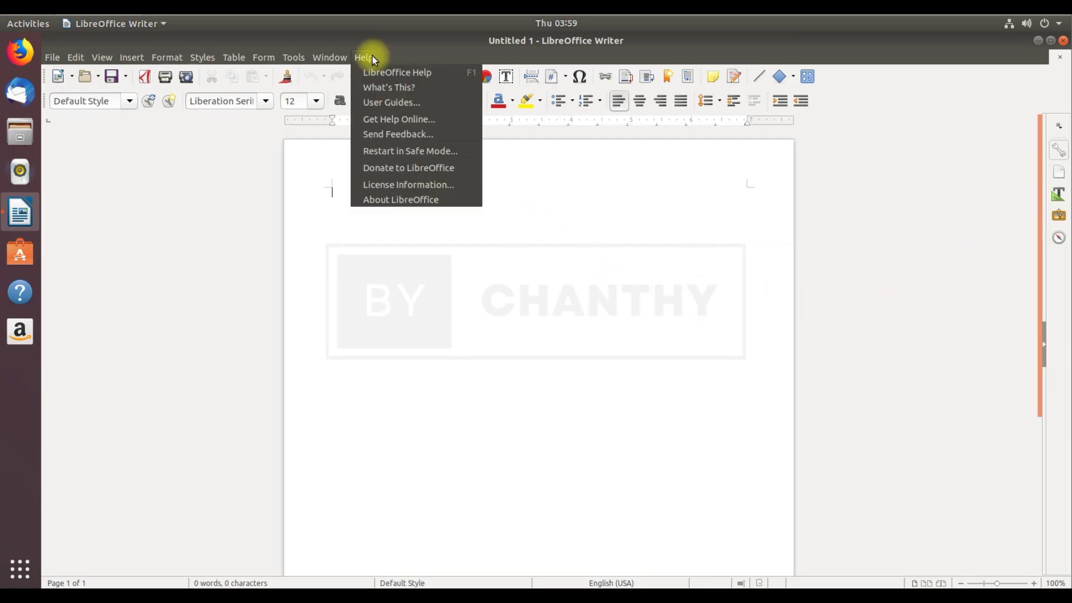
{"action": "left_click", "coordinate": [402, 199]}
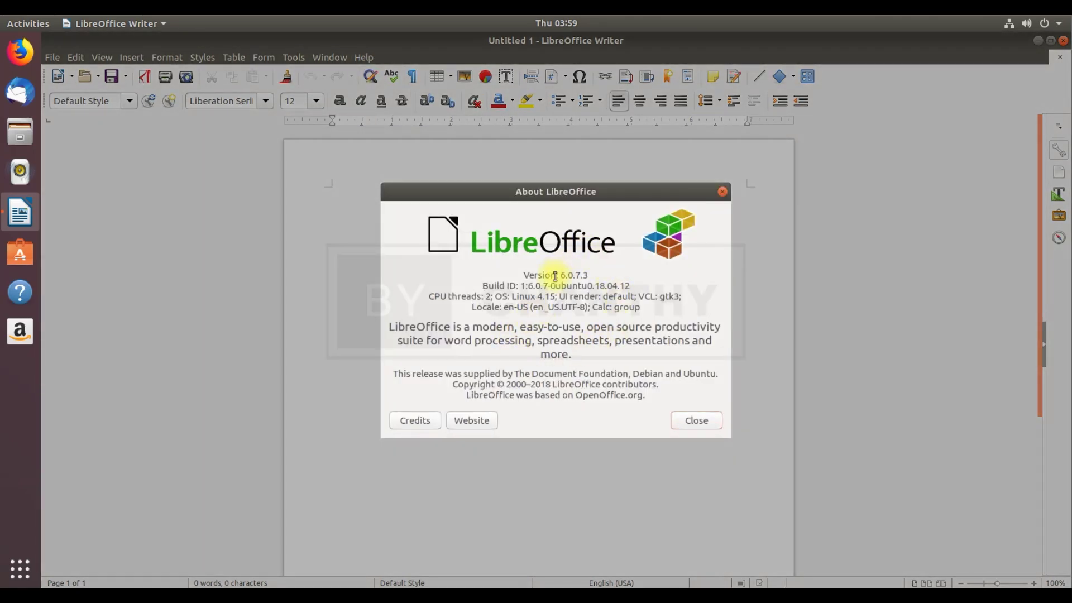
{"action": "left_click_drag", "start_coordinate": [552, 274], "coordinate": [602, 278]}
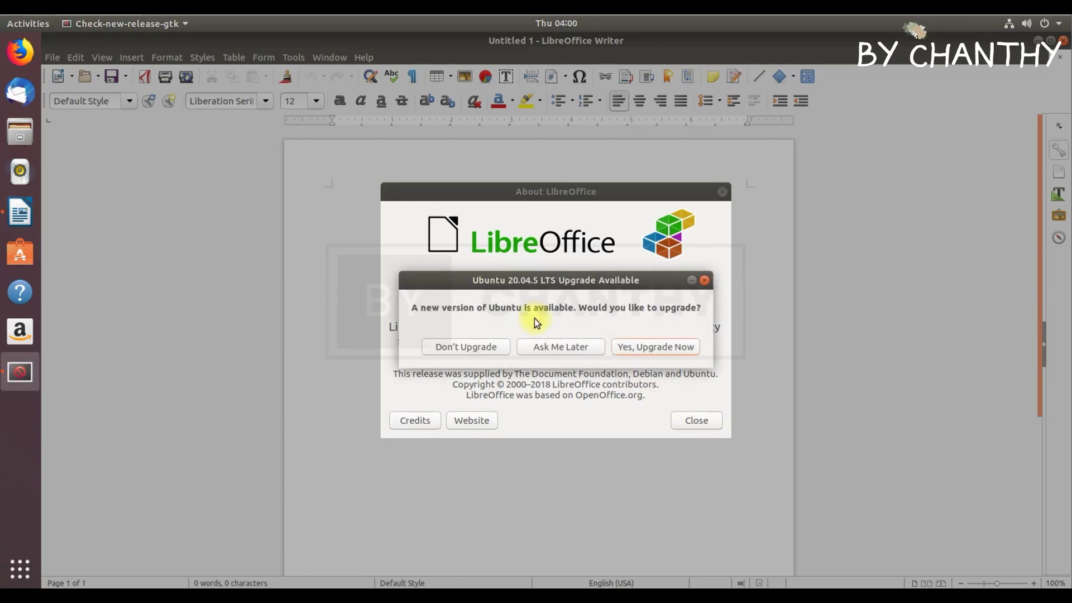
{"action": "left_click", "coordinate": [488, 339]}
{"action": "left_click", "coordinate": [582, 349]}
{"action": "left_click", "coordinate": [722, 192]}
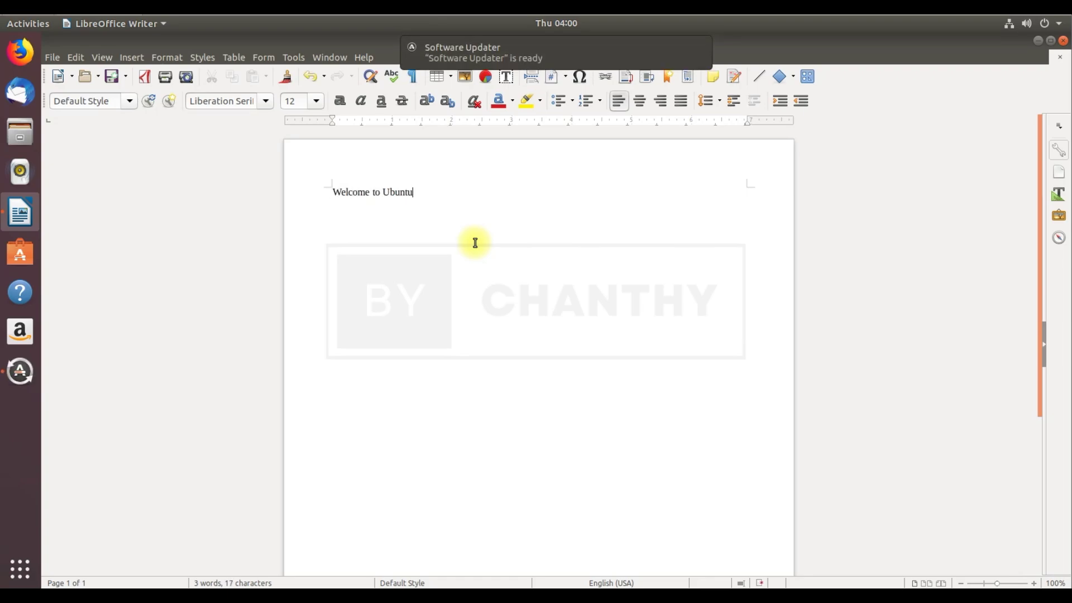
Apply the Samyak Malayalam font to the Welcome to Ubuntu text
{"action": "left_click", "coordinate": [265, 101]}
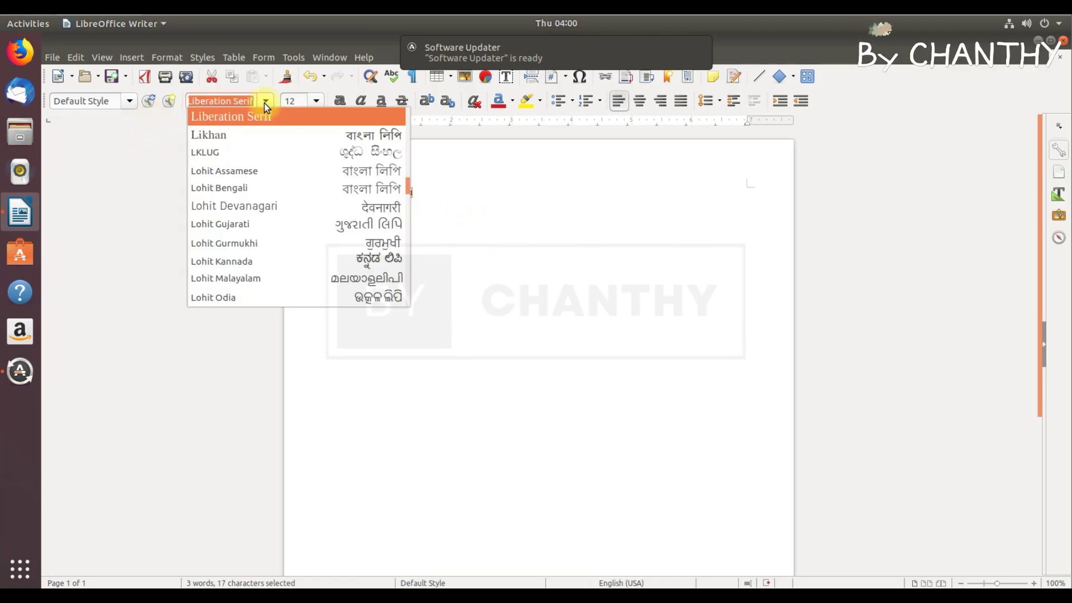
{"action": "left_click_drag", "start_coordinate": [408, 191], "coordinate": [392, 277]}
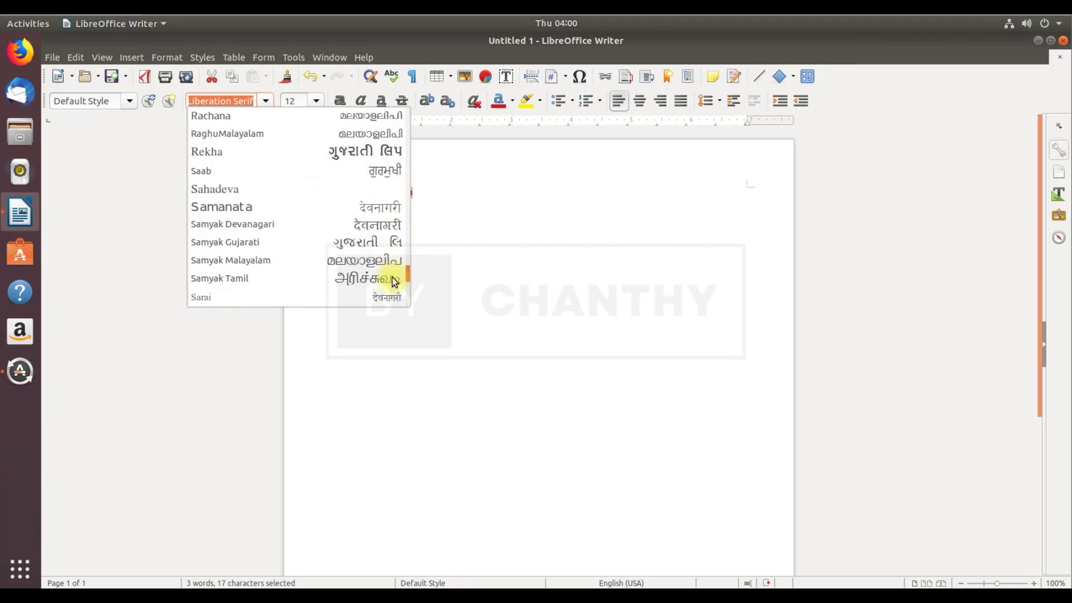
{"action": "left_click", "coordinate": [363, 257]}
Try sizes 18, 88, 66, 54 and 48, ending at 44 pt so the line fits
{"action": "left_click", "coordinate": [316, 100]}
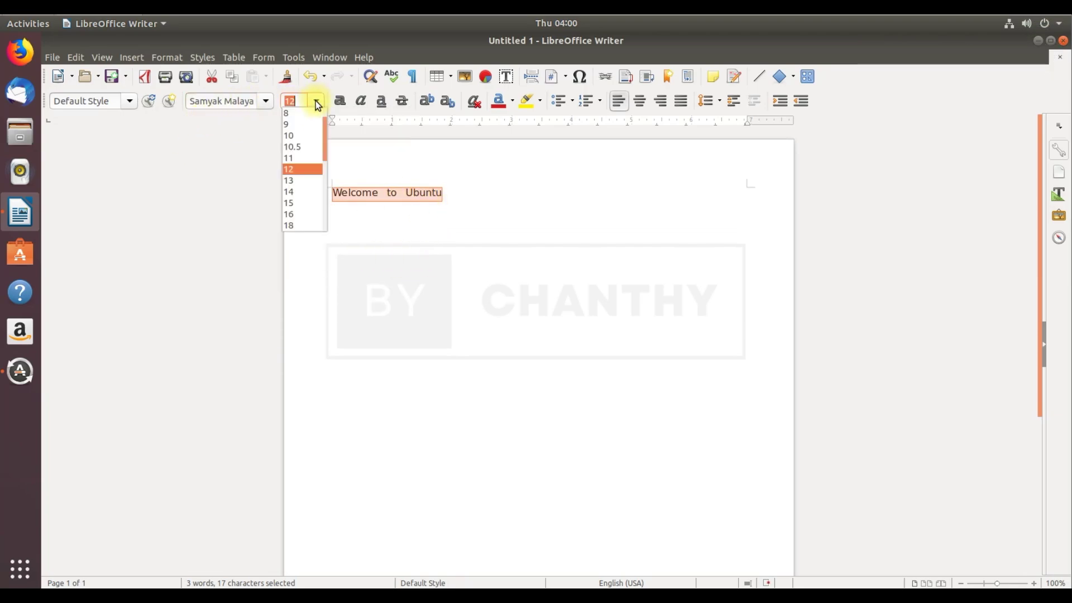
{"action": "left_click", "coordinate": [296, 216]}
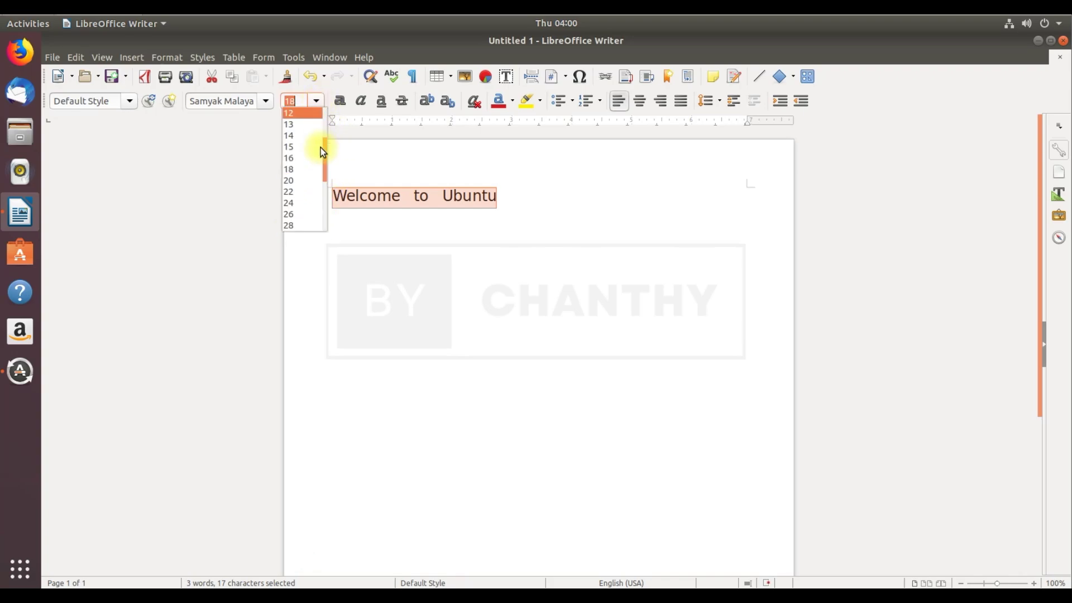
{"action": "left_click", "coordinate": [327, 169]}
{"action": "left_click", "coordinate": [316, 102]}
{"action": "left_click_drag", "start_coordinate": [323, 149], "coordinate": [323, 183]}
{"action": "scroll", "coordinate": [303, 210], "scroll_direction": "down", "scroll_amount": 3}
{"action": "left_click", "coordinate": [302, 212]}
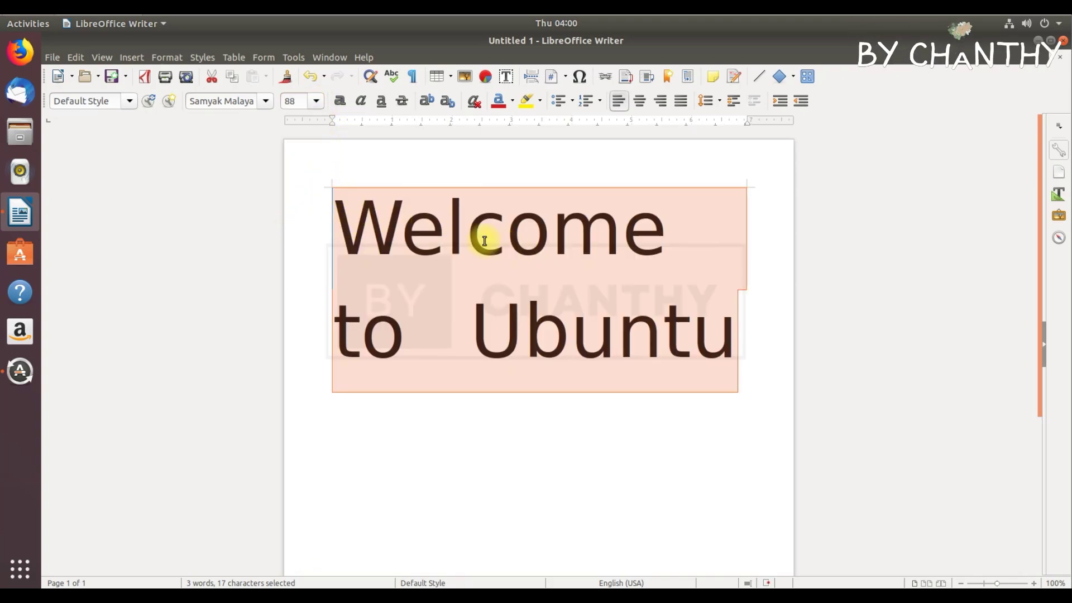
{"action": "left_click", "coordinate": [313, 105]}
{"action": "left_click", "coordinate": [300, 179]}
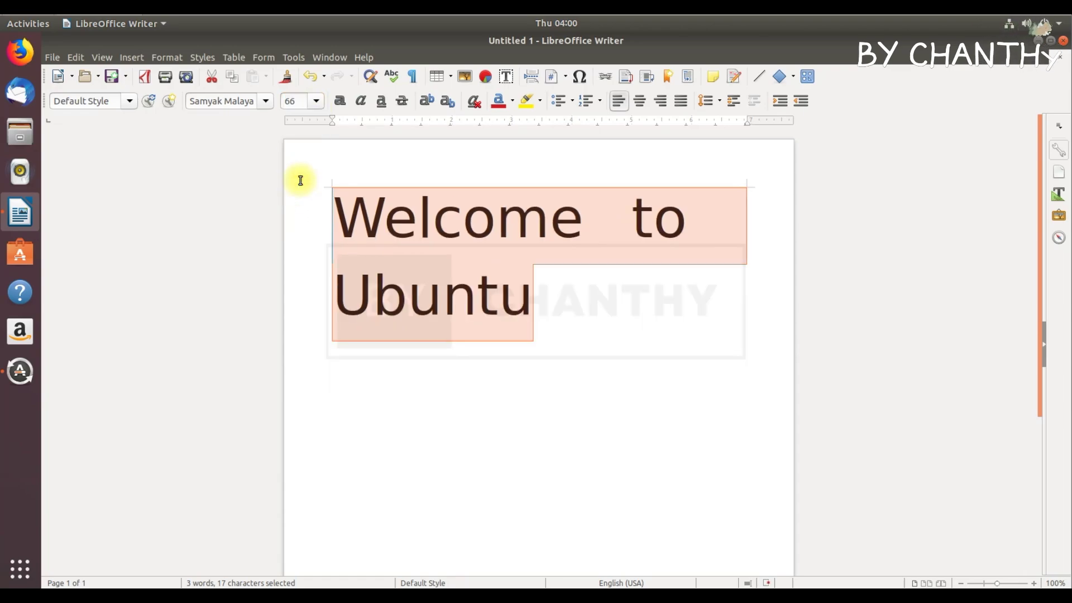
{"action": "left_click", "coordinate": [310, 105]}
{"action": "left_click", "coordinate": [303, 157]}
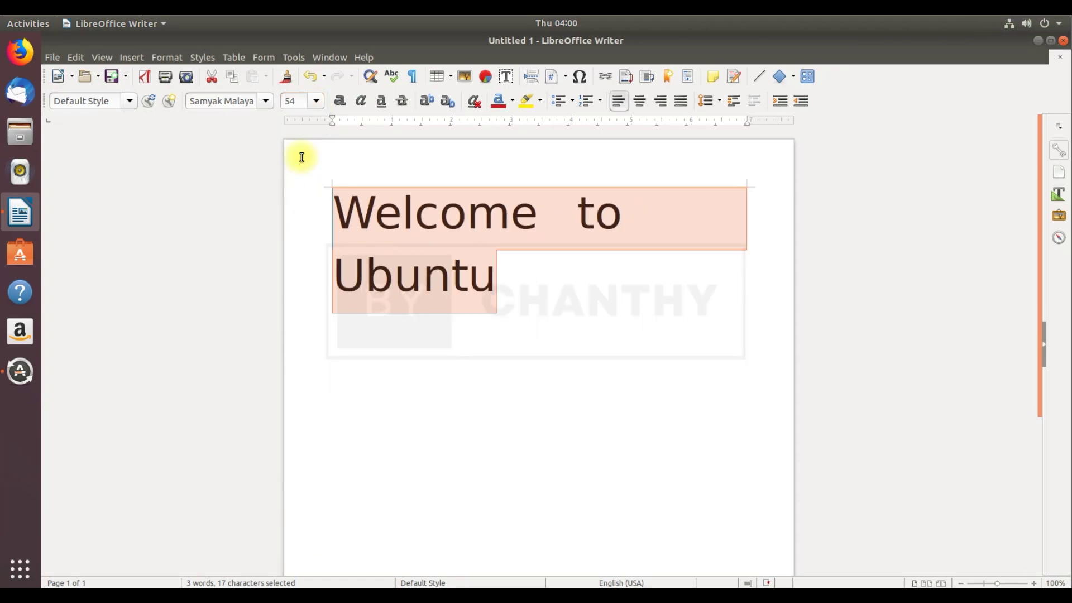
{"action": "left_click", "coordinate": [318, 102]}
{"action": "left_click", "coordinate": [302, 152]}
{"action": "left_click", "coordinate": [316, 101]}
{"action": "left_click", "coordinate": [310, 147]}
Highlight the line yellow with red font colour, then close Writer without saving
{"action": "left_click", "coordinate": [668, 270]}
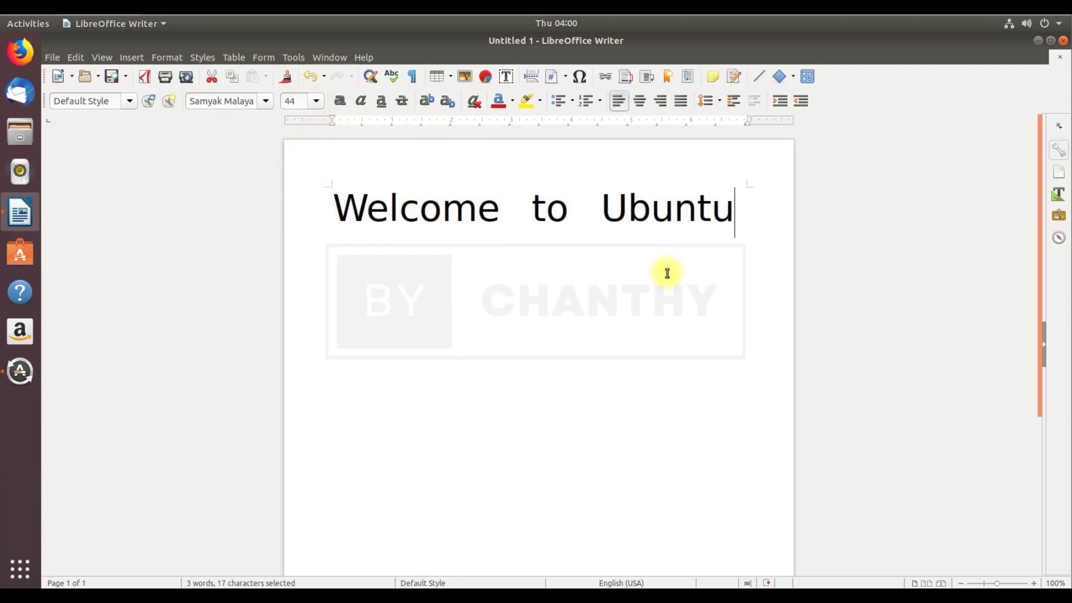
{"action": "left_click_drag", "start_coordinate": [731, 210], "coordinate": [282, 204]}
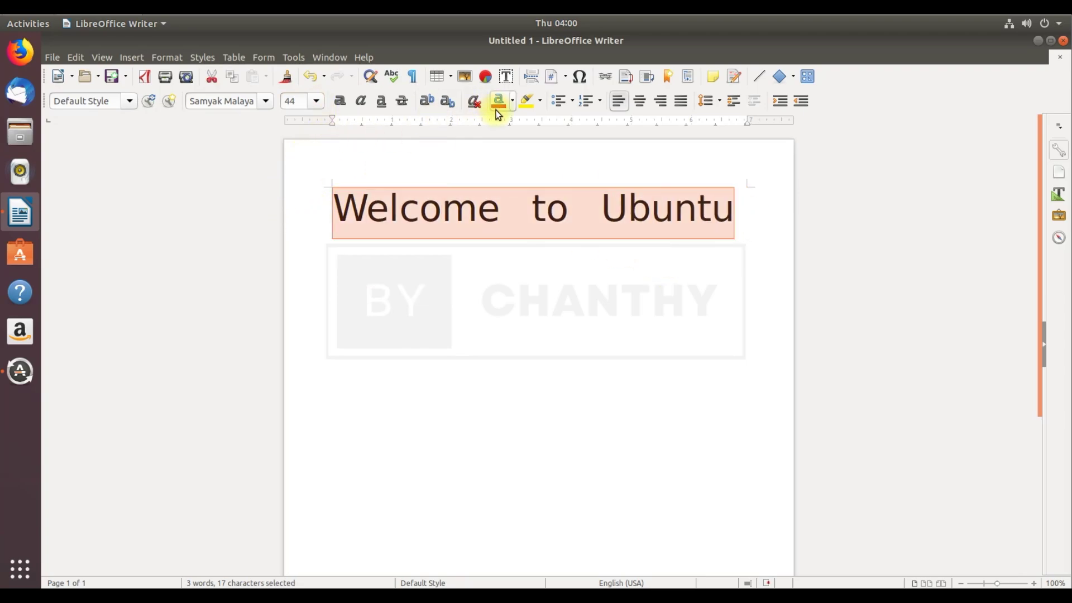
{"action": "left_click", "coordinate": [529, 100]}
{"action": "left_click", "coordinate": [618, 297]}
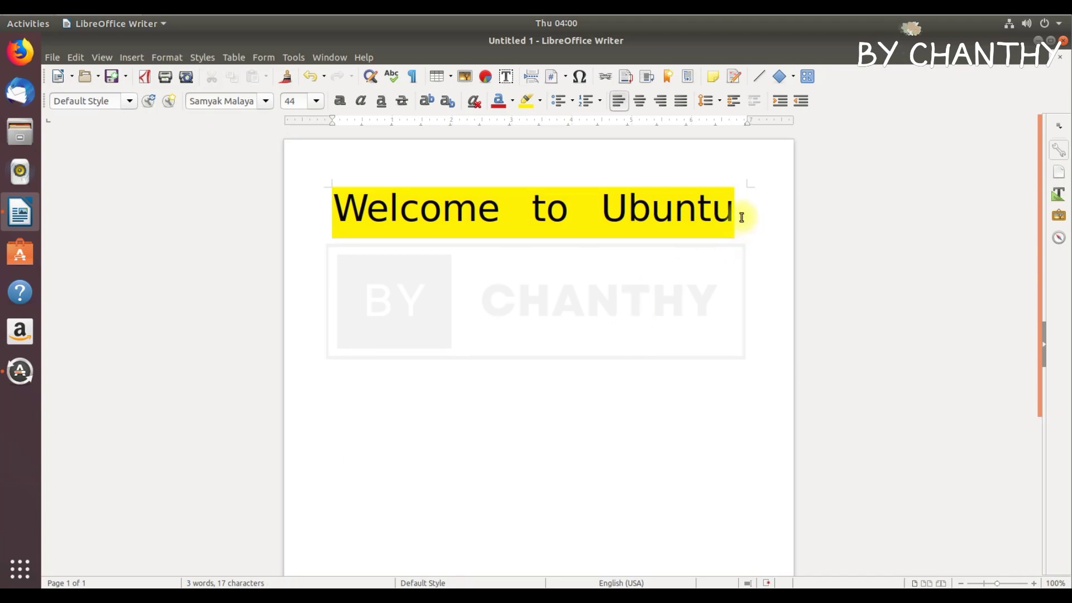
{"action": "left_click_drag", "start_coordinate": [742, 217], "coordinate": [302, 217]}
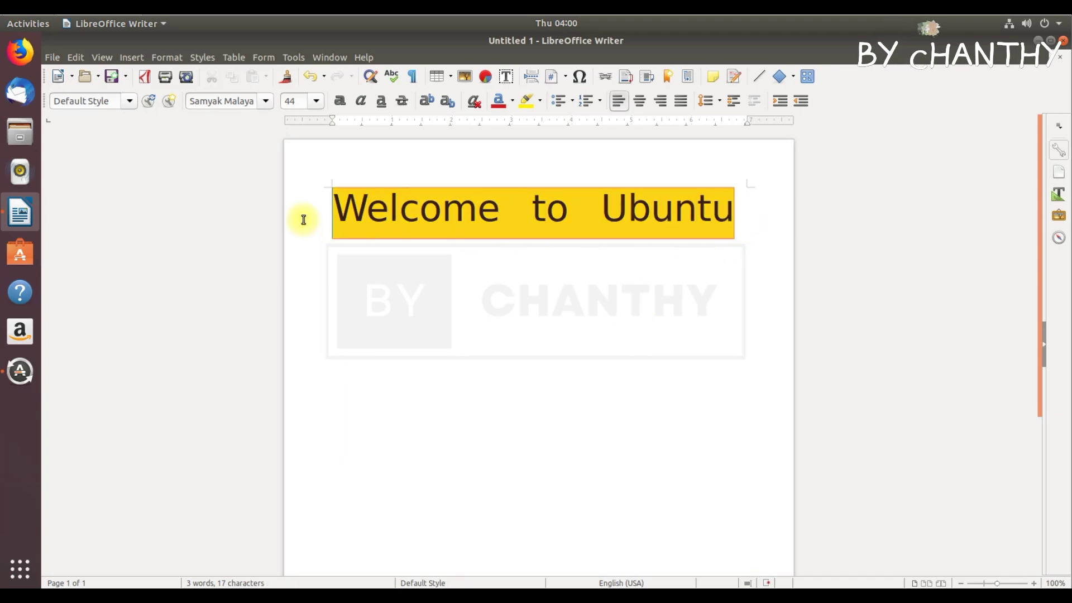
{"action": "left_click", "coordinate": [504, 102]}
{"action": "left_click", "coordinate": [651, 364]}
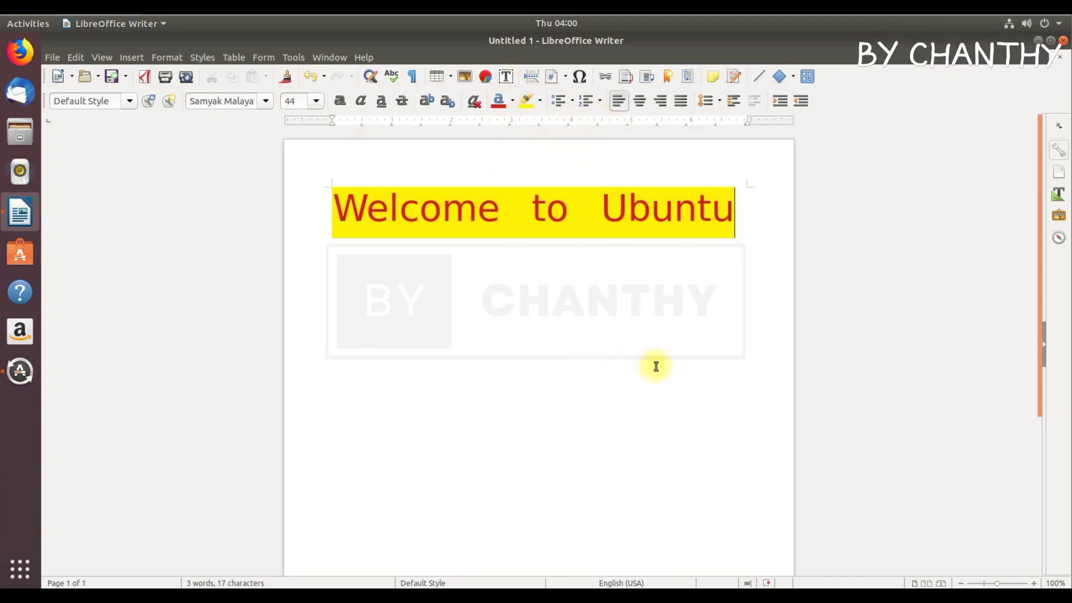
{"action": "left_click", "coordinate": [1062, 41]}
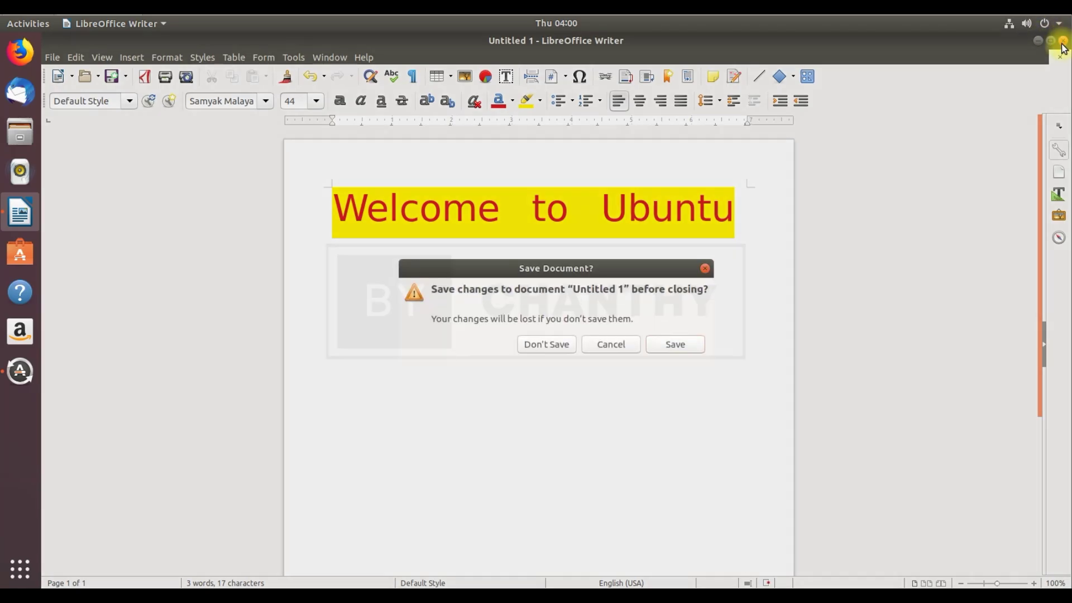
{"action": "left_click", "coordinate": [575, 345]}
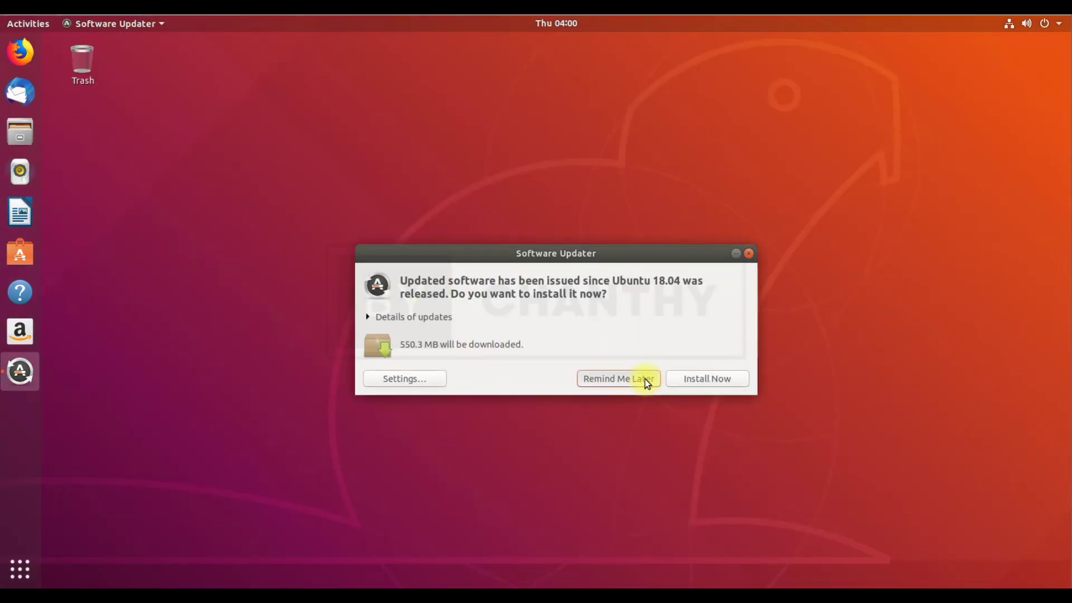
Postpone the software updates with Remind Me Later and launch Settings from the applications grid
{"action": "left_click", "coordinate": [645, 379]}
{"action": "left_click", "coordinate": [21, 569]}
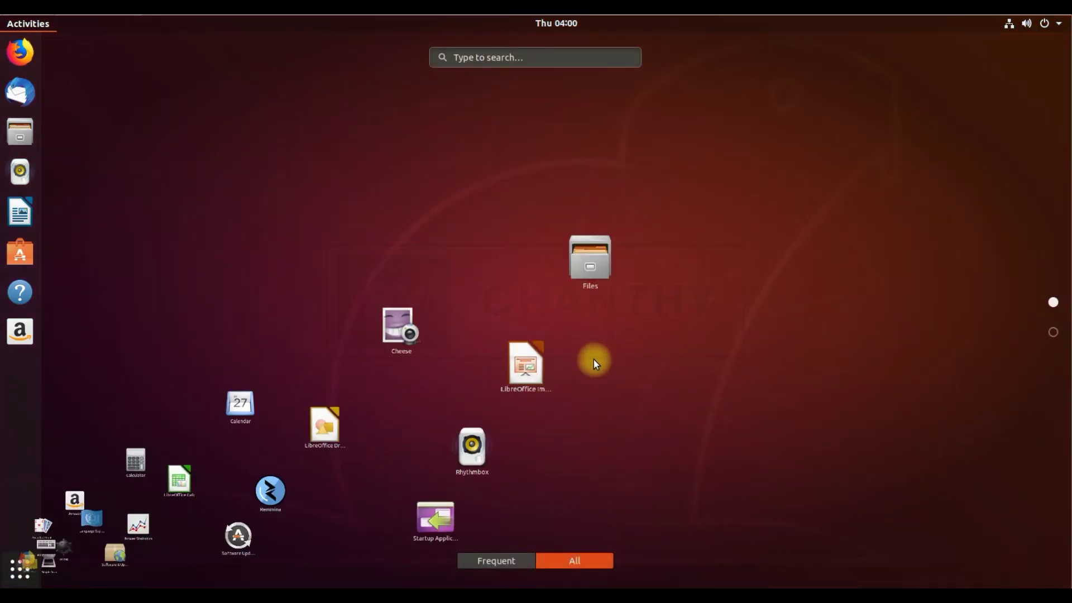
{"action": "scroll", "coordinate": [802, 373], "scroll_direction": "down", "scroll_amount": 1}
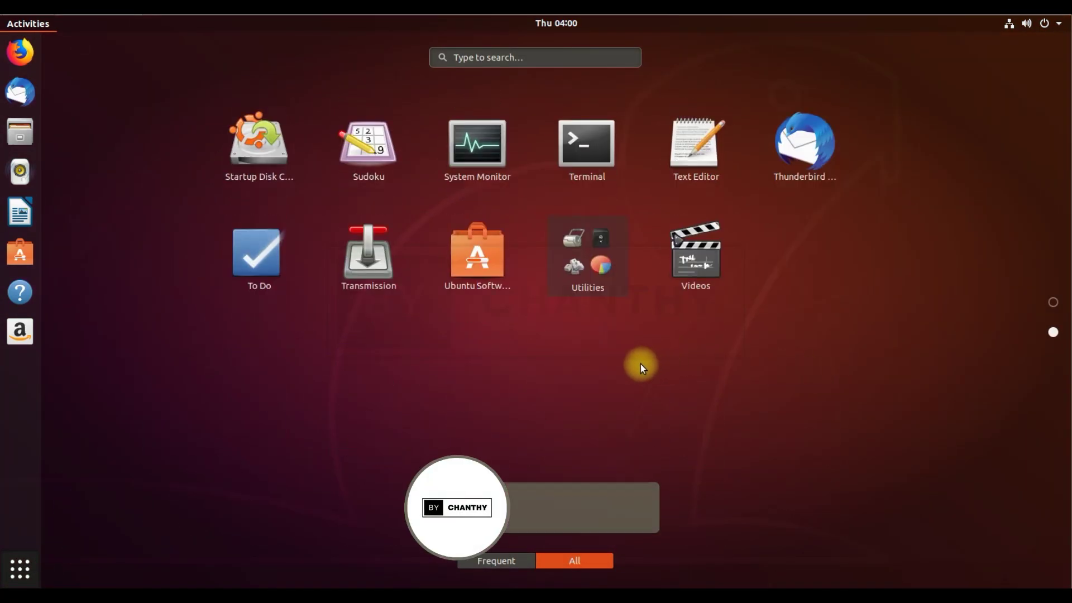
{"action": "scroll", "coordinate": [640, 364], "scroll_direction": "up", "scroll_amount": 1}
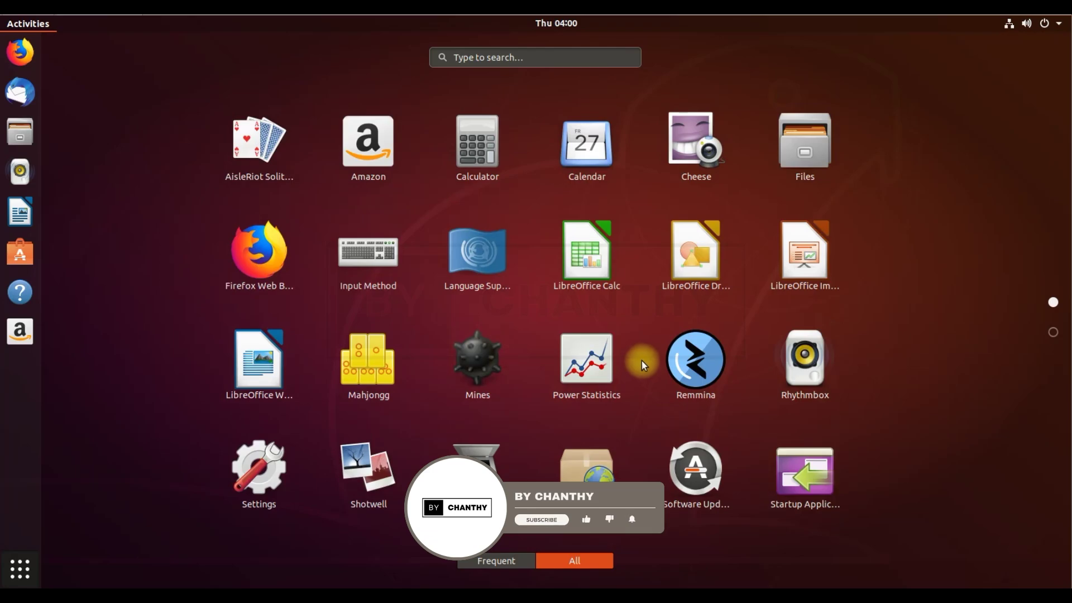
{"action": "left_click", "coordinate": [265, 468]}
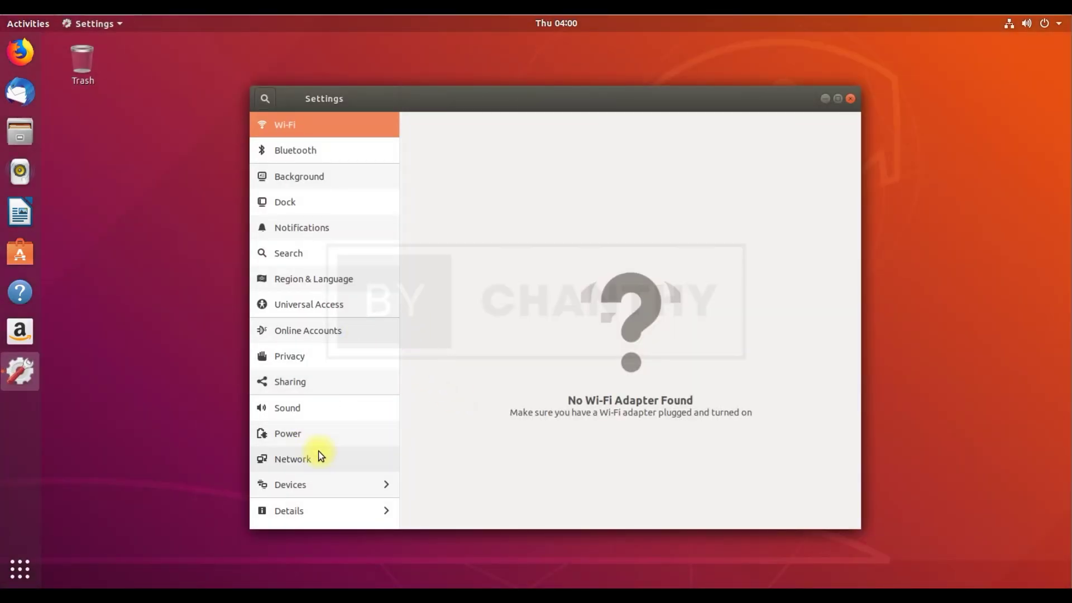
Review the About details, highlighting the processor and the Ubuntu 18.04.1 LTS heading
{"action": "left_click", "coordinate": [310, 511]}
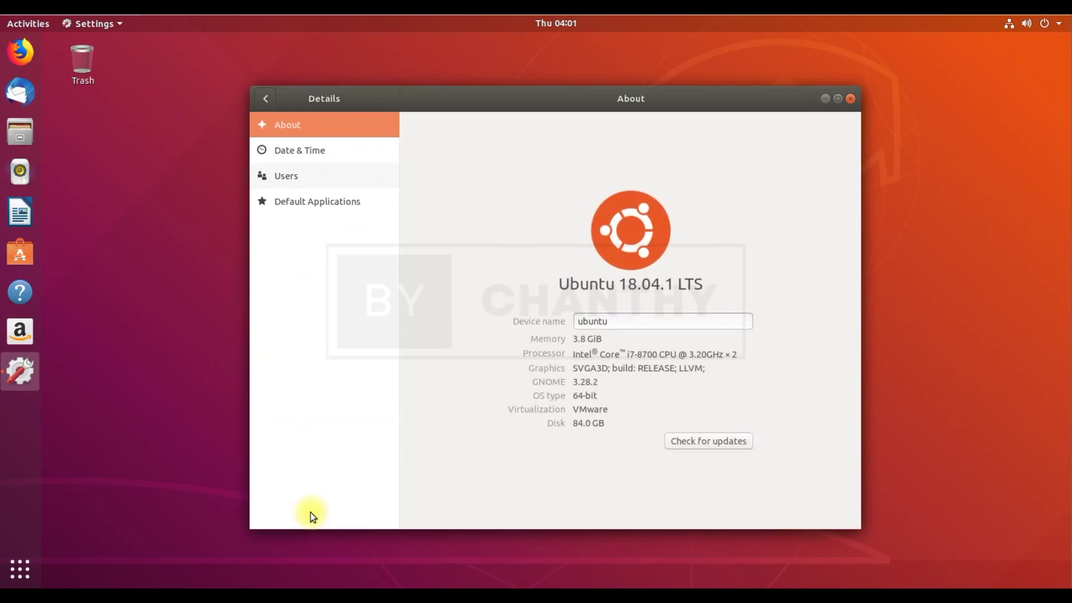
{"action": "left_click_drag", "start_coordinate": [577, 339], "coordinate": [802, 367]}
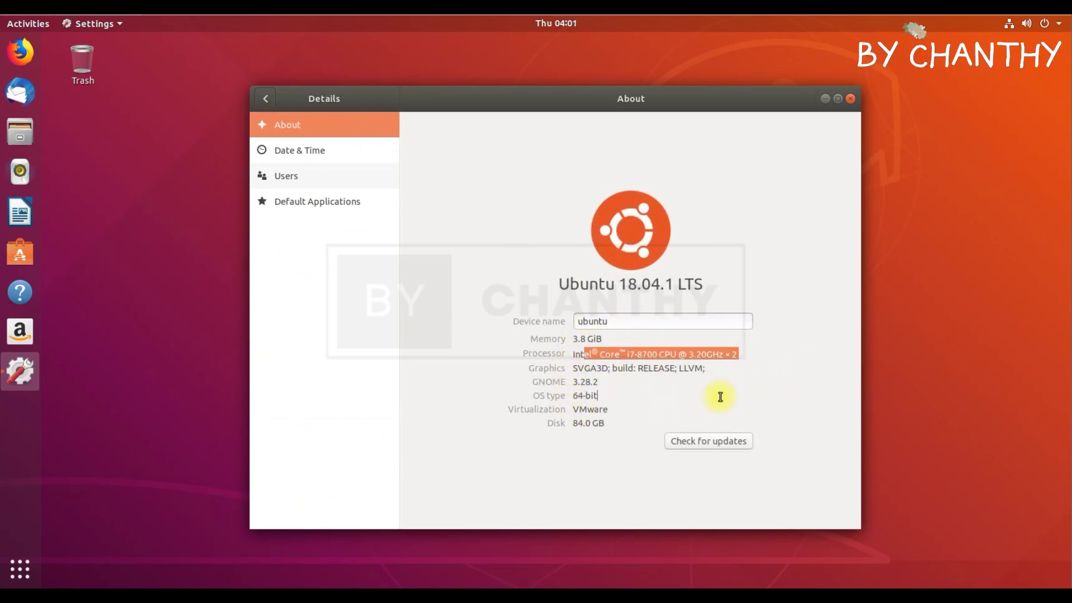
{"action": "left_click_drag", "start_coordinate": [558, 286], "coordinate": [725, 286]}
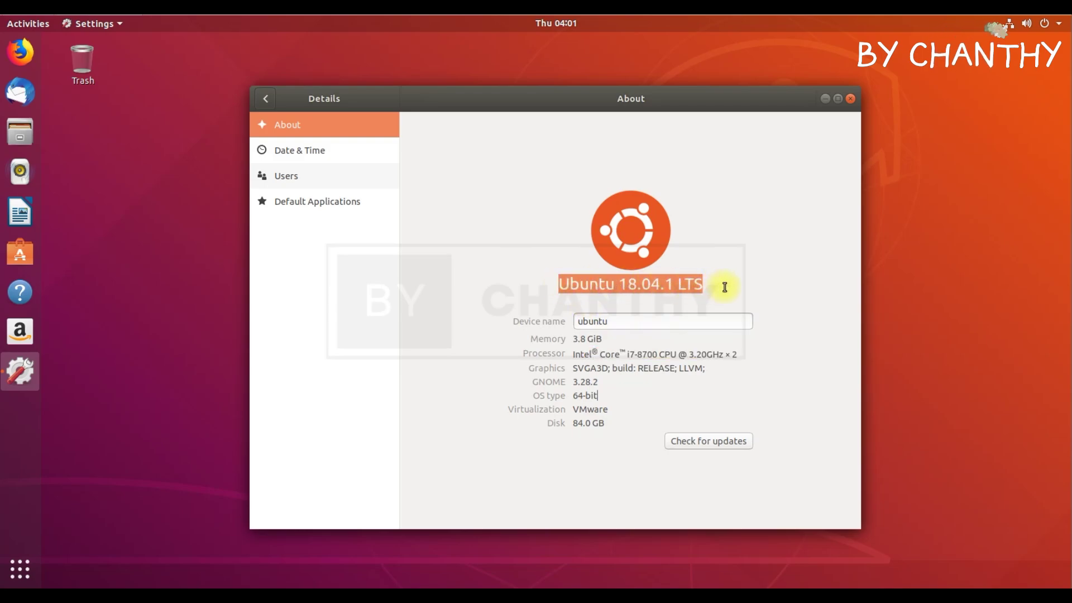
{"action": "left_click", "coordinate": [265, 101]}
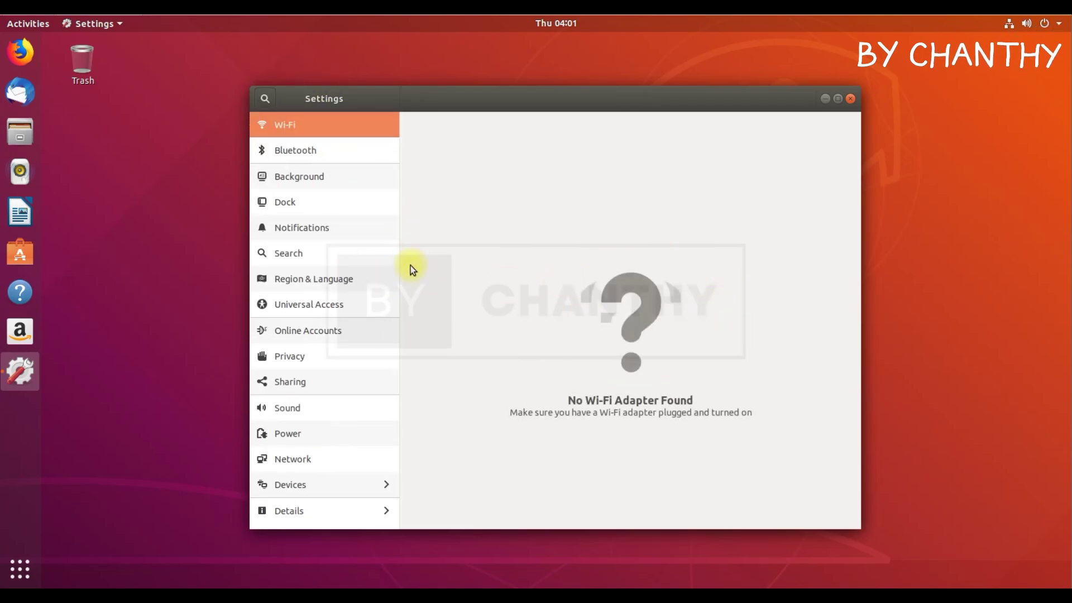
Look at the Devices > Displays panel, then close Settings and show all applications
{"action": "left_click", "coordinate": [334, 481]}
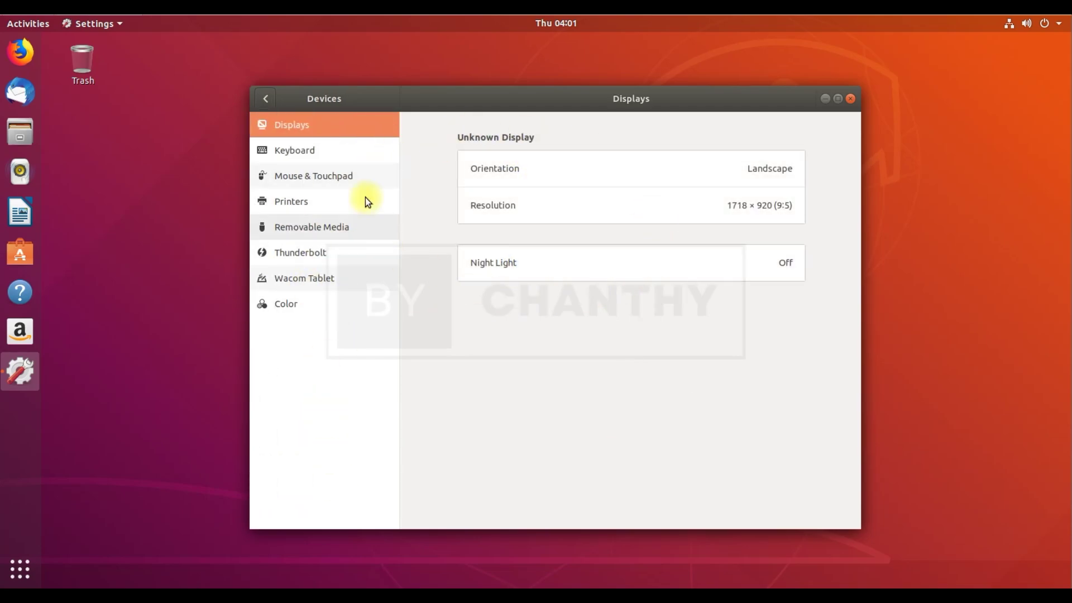
{"action": "left_click", "coordinate": [264, 99]}
{"action": "left_click", "coordinate": [265, 99]}
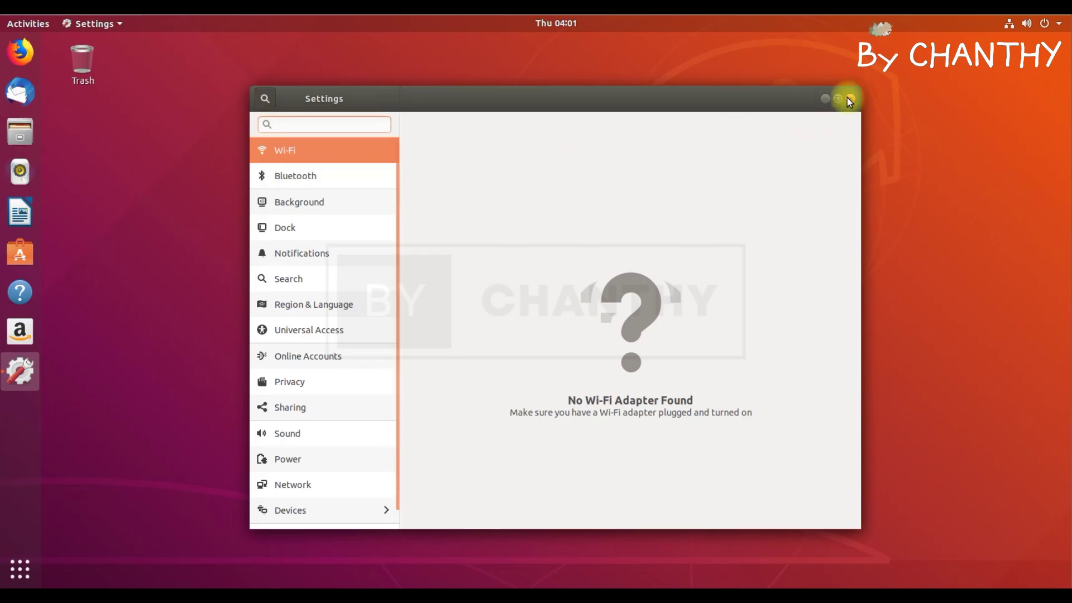
{"action": "left_click", "coordinate": [850, 98]}
{"action": "left_click", "coordinate": [20, 565]}
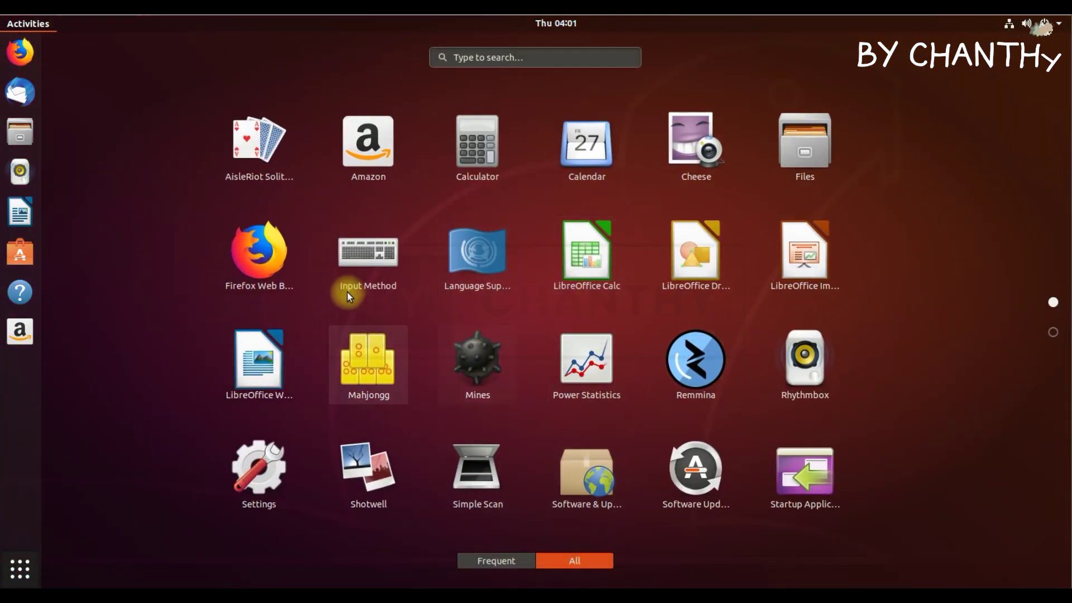
Launch Language Support, defer the missing translations install, centre the window, close it, return to applications
{"action": "left_click", "coordinate": [457, 250]}
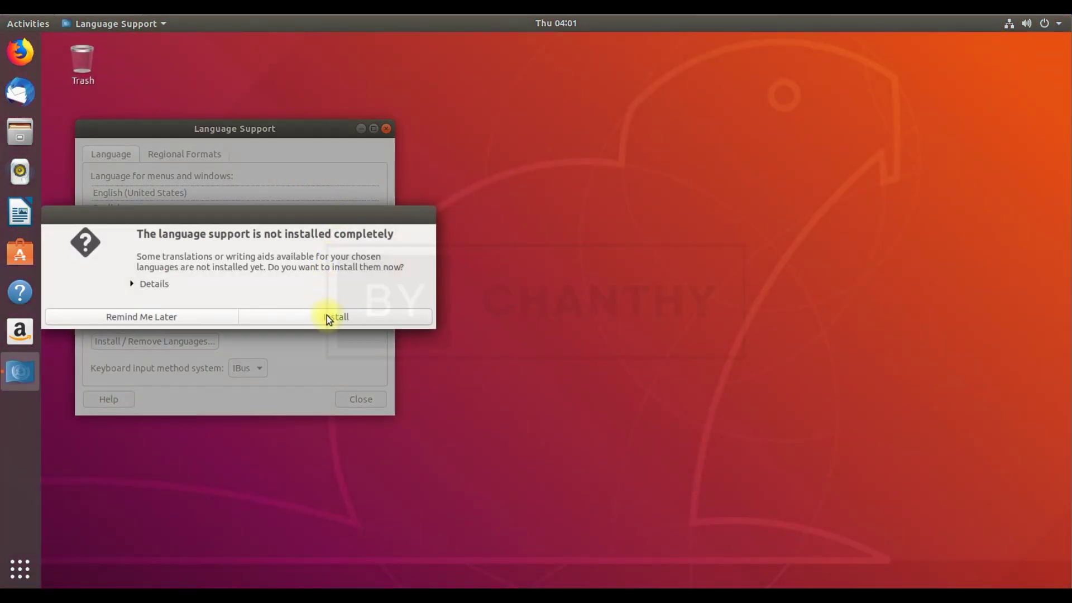
{"action": "left_click", "coordinate": [184, 317]}
{"action": "left_click_drag", "start_coordinate": [280, 128], "coordinate": [681, 118]}
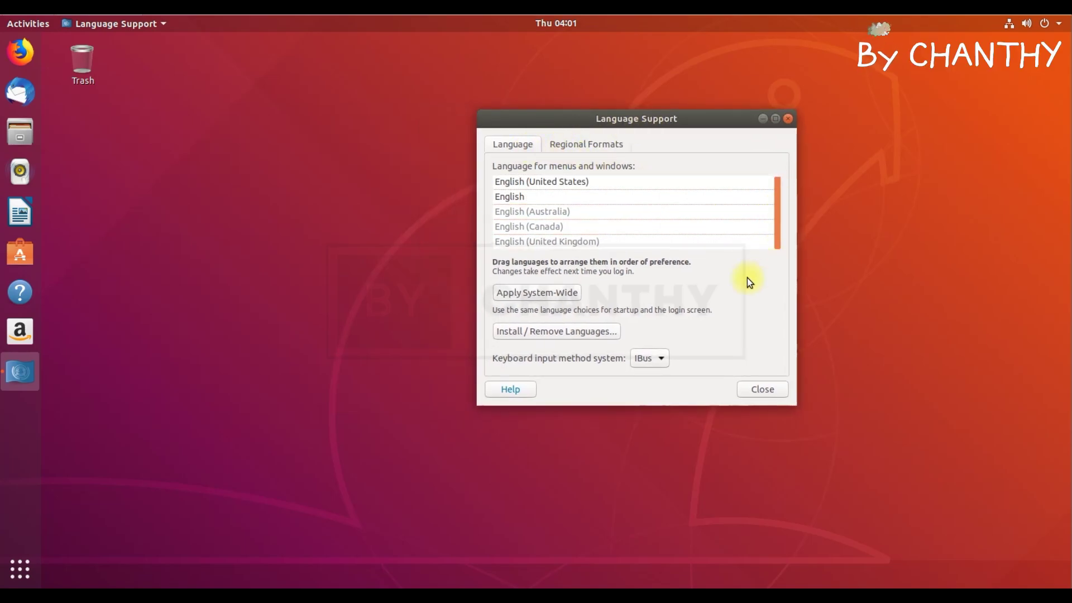
{"action": "left_click", "coordinate": [758, 389]}
{"action": "left_click", "coordinate": [20, 568]}
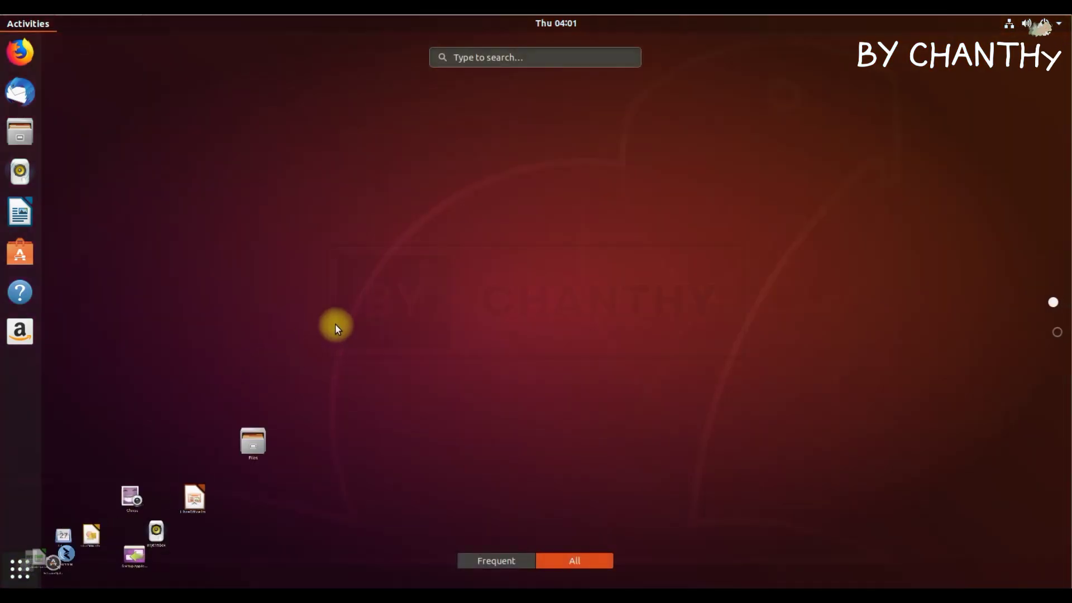
Scroll the app grid and look through the Utilities folder apps
{"action": "scroll", "coordinate": [713, 280], "scroll_direction": "down", "scroll_amount": 1}
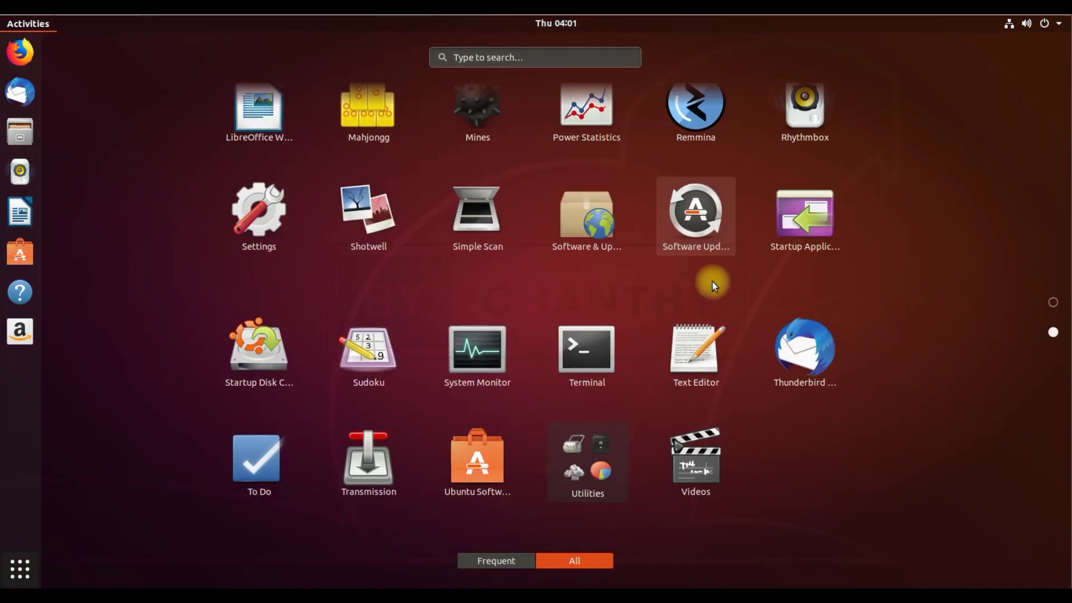
{"action": "left_click", "coordinate": [586, 281]}
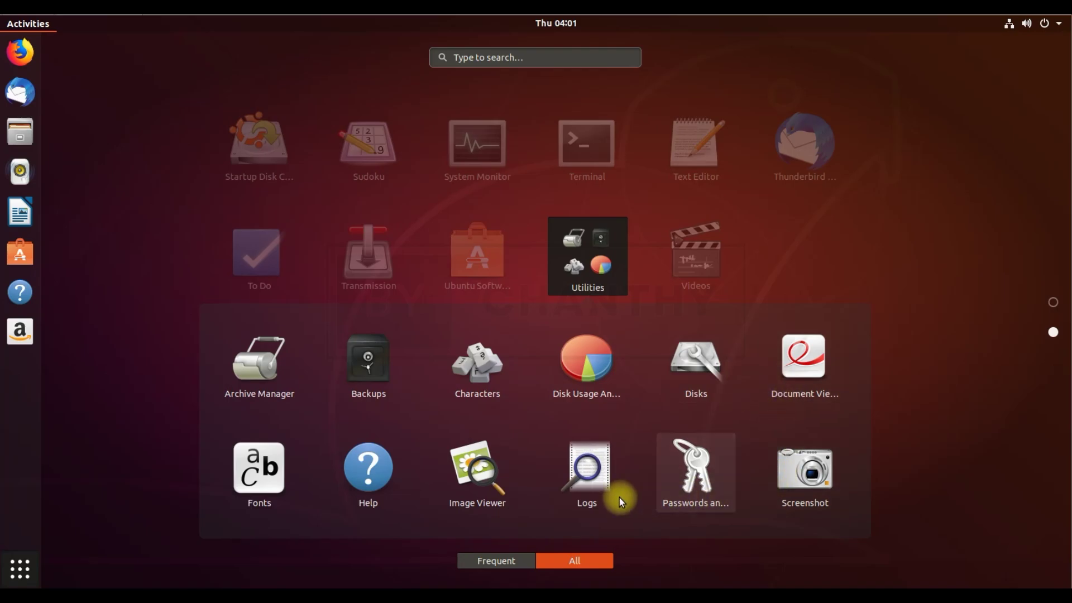
{"action": "left_click", "coordinate": [986, 393]}
Leave the overview and choose Power Off from the system menu's power button
{"action": "left_click", "coordinate": [15, 567]}
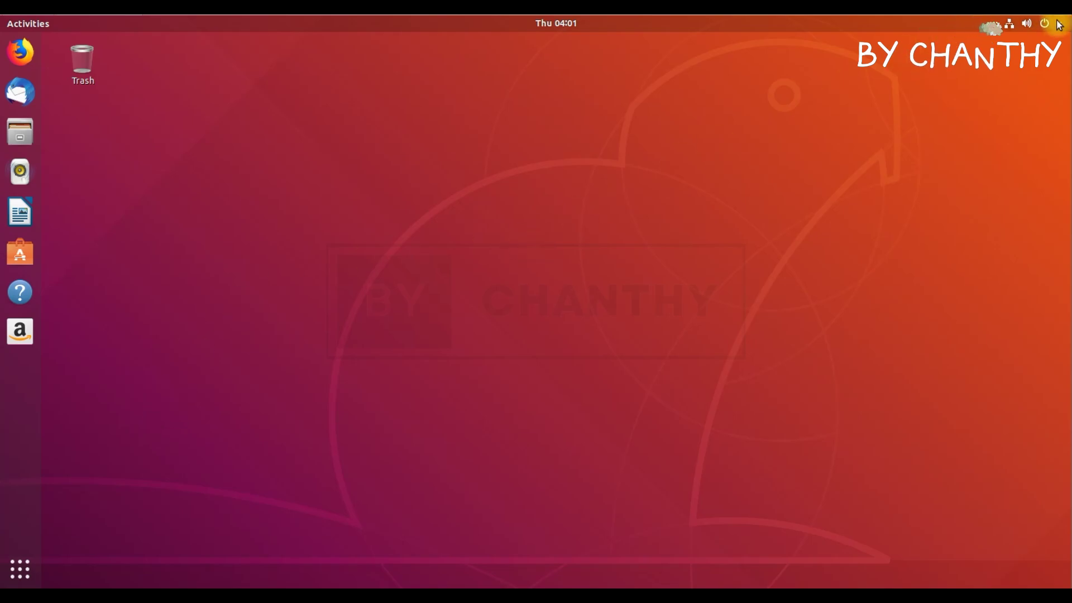
{"action": "left_click", "coordinate": [1022, 178]}
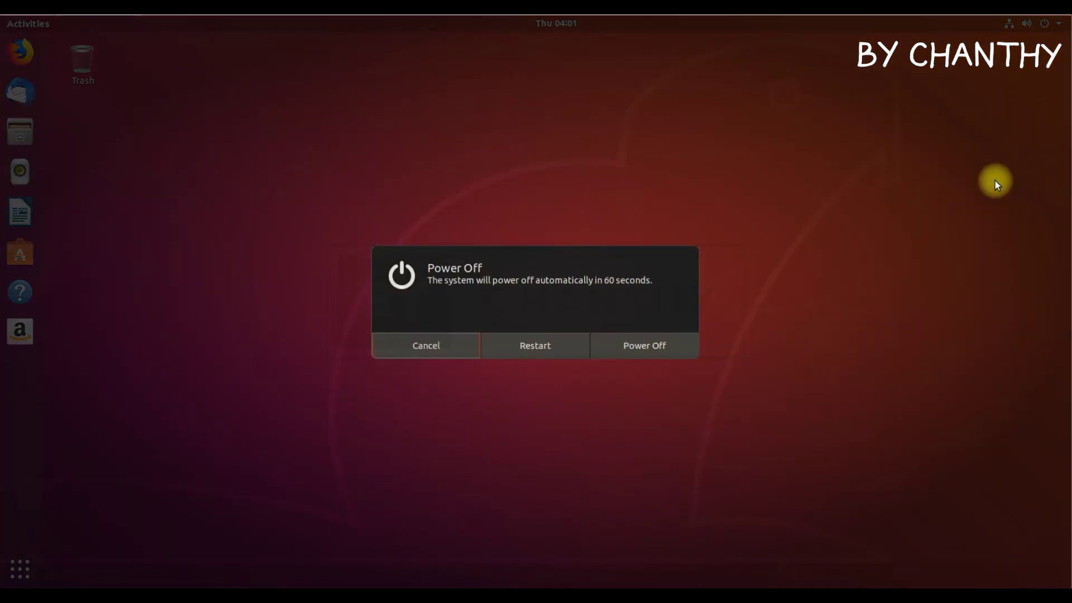
{"action": "left_click", "coordinate": [658, 344]}
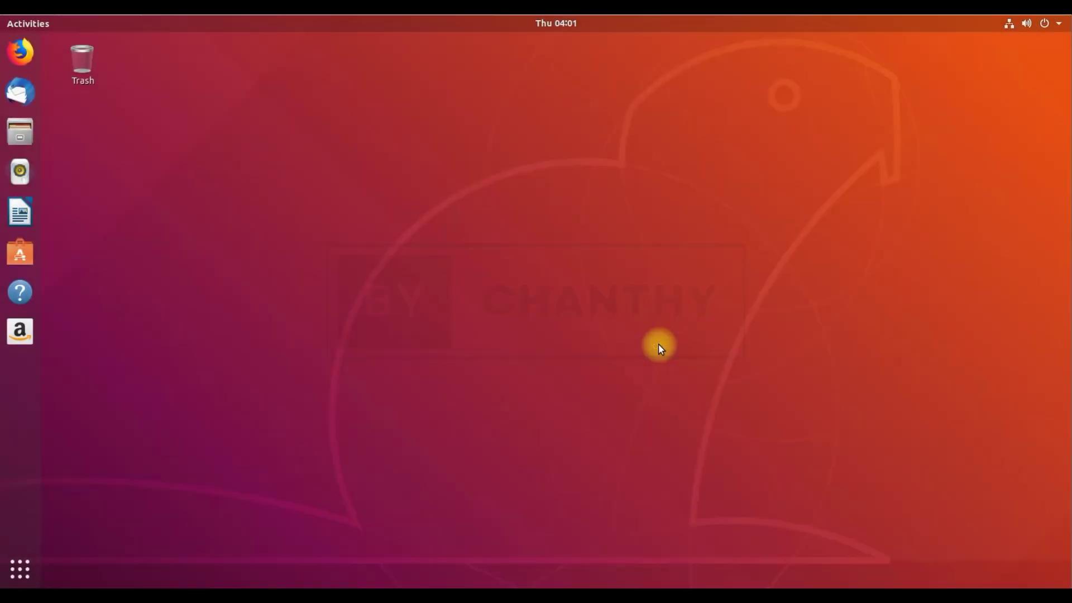